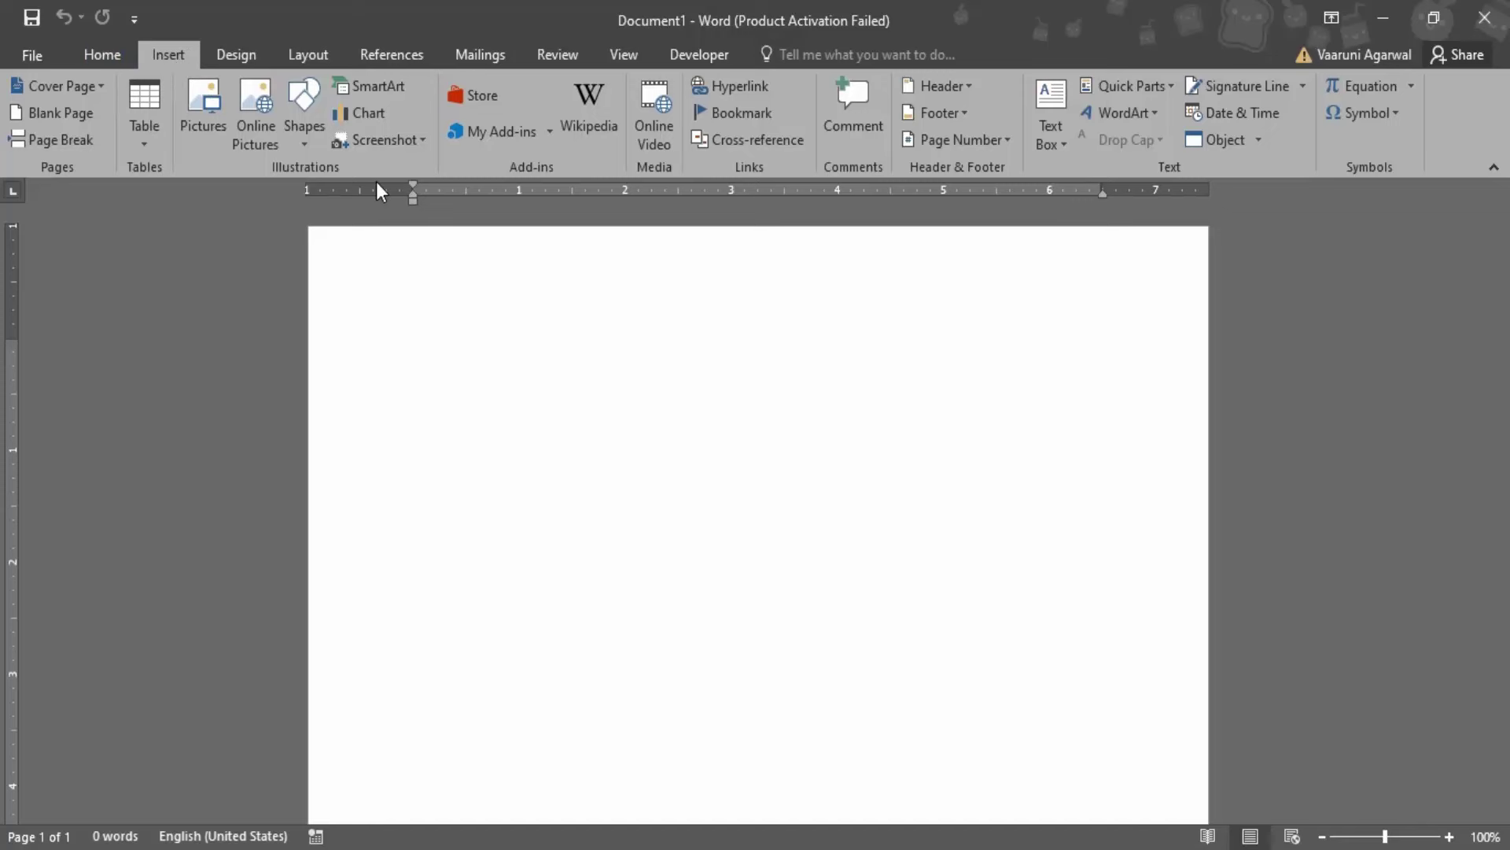
# - Pick the Smiley Face from the Basic Shapes in the Insert Shapes gallery
pyautogui.click(298, 129)
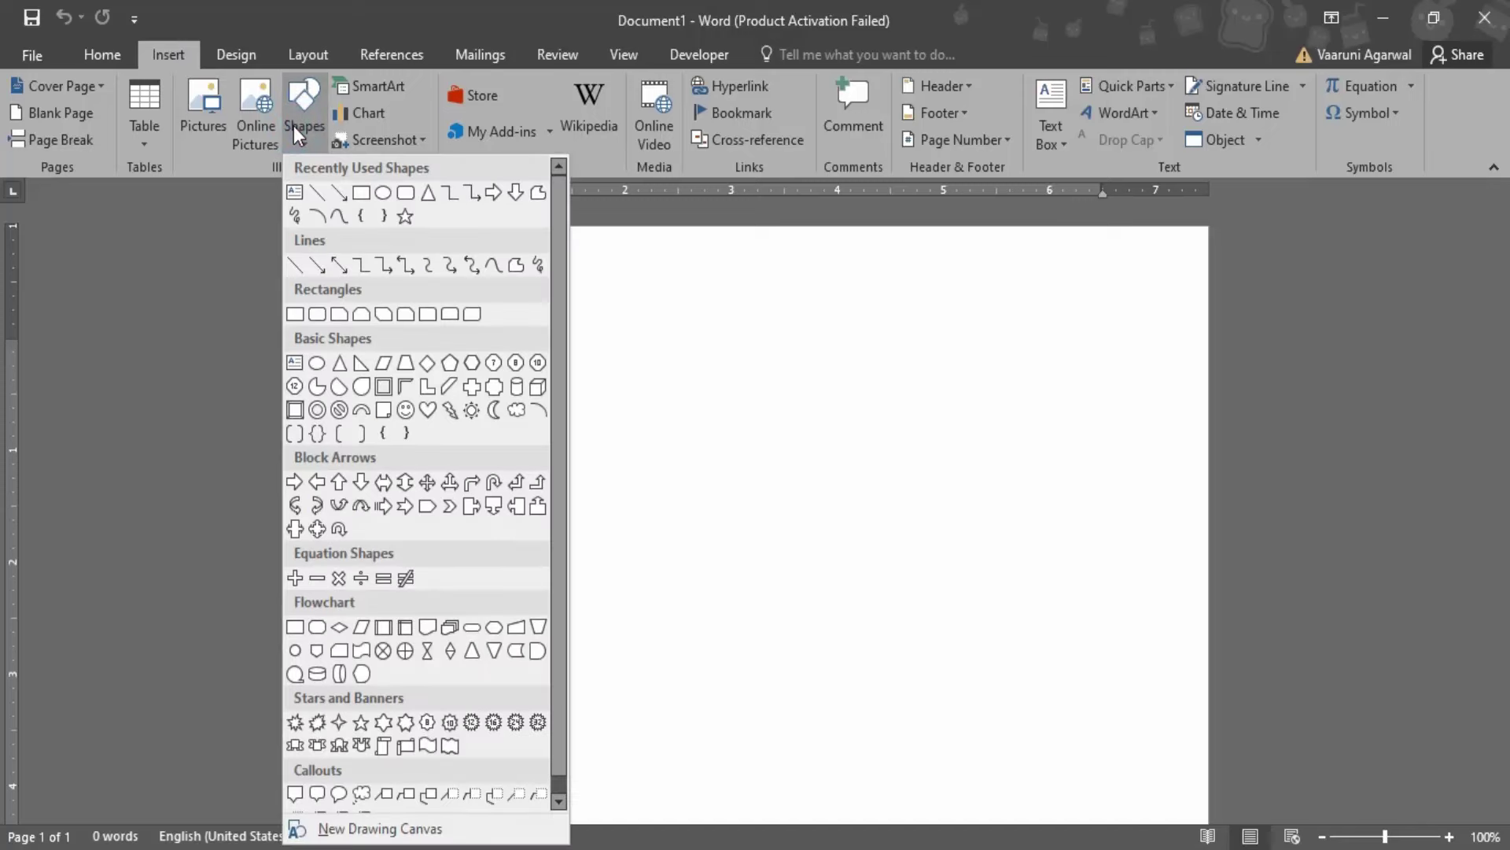
pyautogui.scroll(-1, 460, 381)
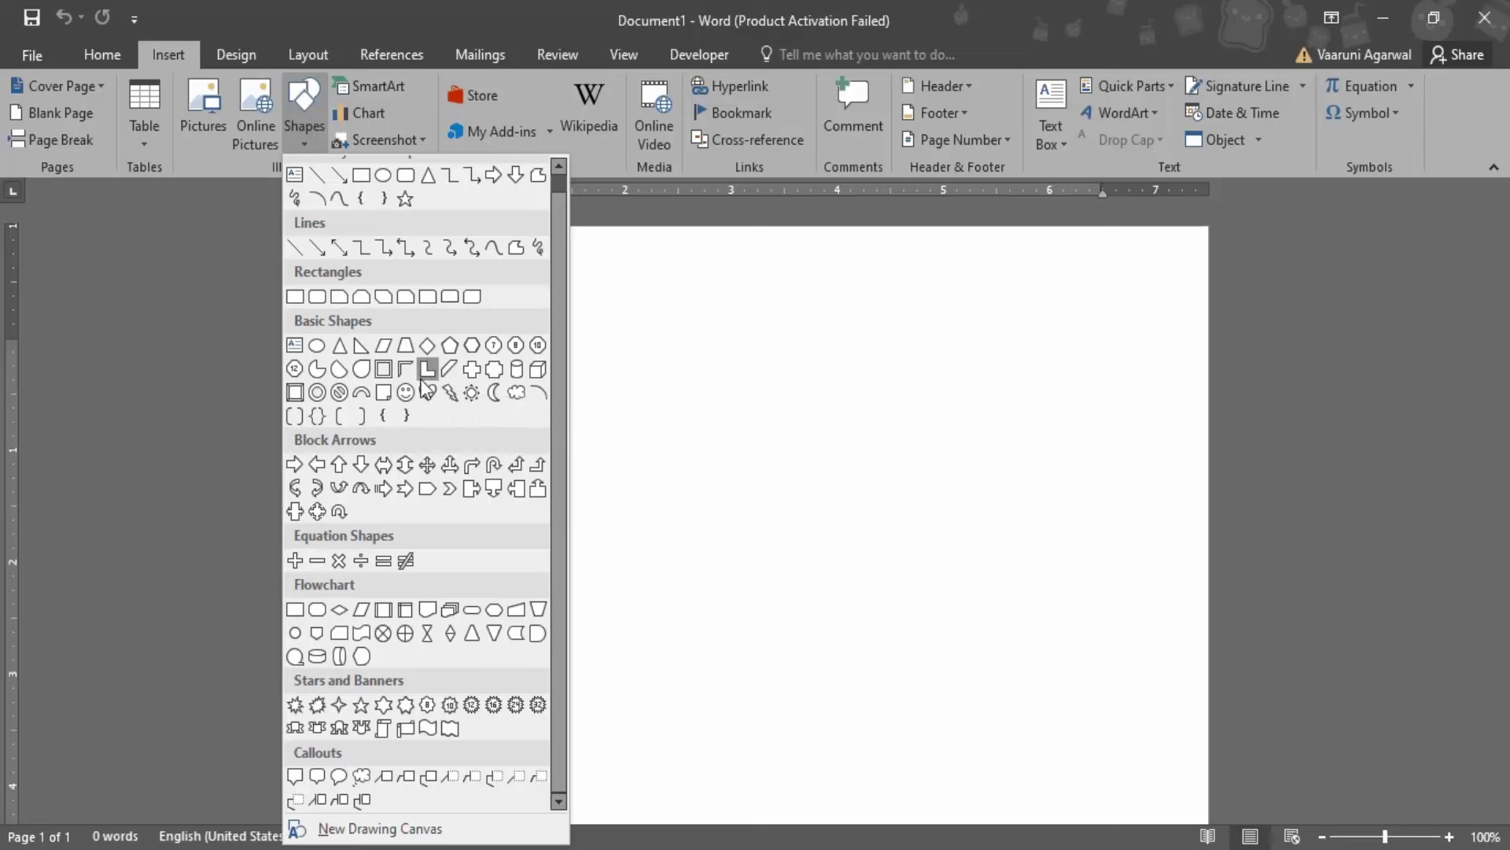
pyautogui.click(428, 392)
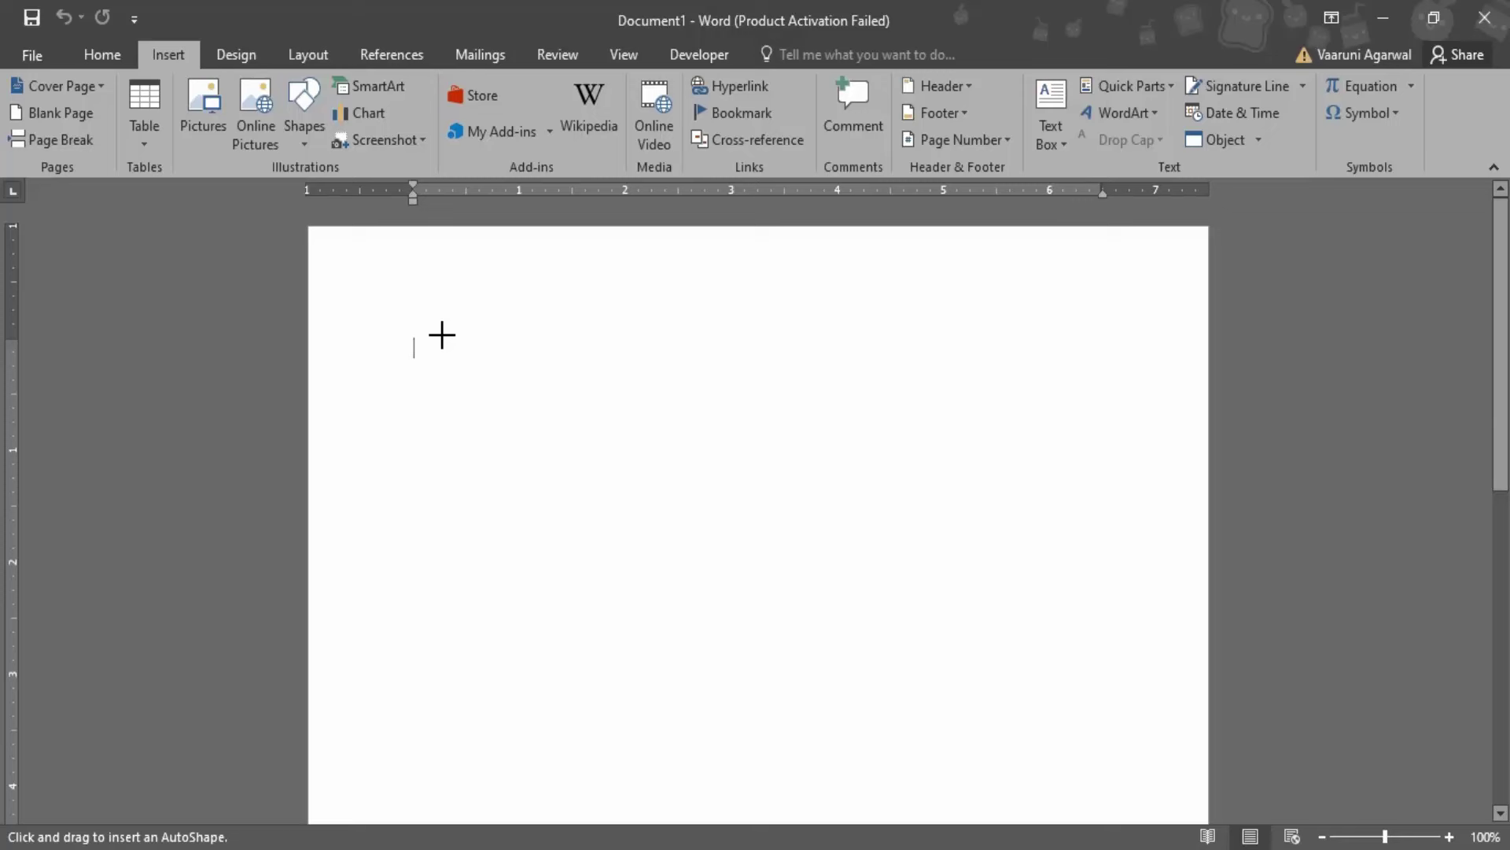
# - Drag out a blue smiley face about 1.5 inches square near the page's top left
pyautogui.moveTo(442, 336)
pyautogui.mouseDown()
pyautogui.moveTo(759, 640)
pyautogui.moveTo(1110, 816)
pyautogui.moveTo(988, 724)
pyautogui.moveTo(755, 433)
pyautogui.moveTo(683, 492)
pyautogui.moveTo(671, 523)
pyautogui.moveTo(701, 668)
pyautogui.moveTo(743, 483)
pyautogui.moveTo(631, 474)
pyautogui.moveTo(731, 476)
pyautogui.moveTo(767, 509)
pyautogui.moveTo(593, 495)
pyautogui.moveTo(1154, 503)
pyautogui.moveTo(741, 826)
pyautogui.moveTo(716, 671)
pyautogui.moveTo(535, 598)
pyautogui.moveTo(618, 300)
pyautogui.moveTo(603, 326)
pyautogui.mouseUp()
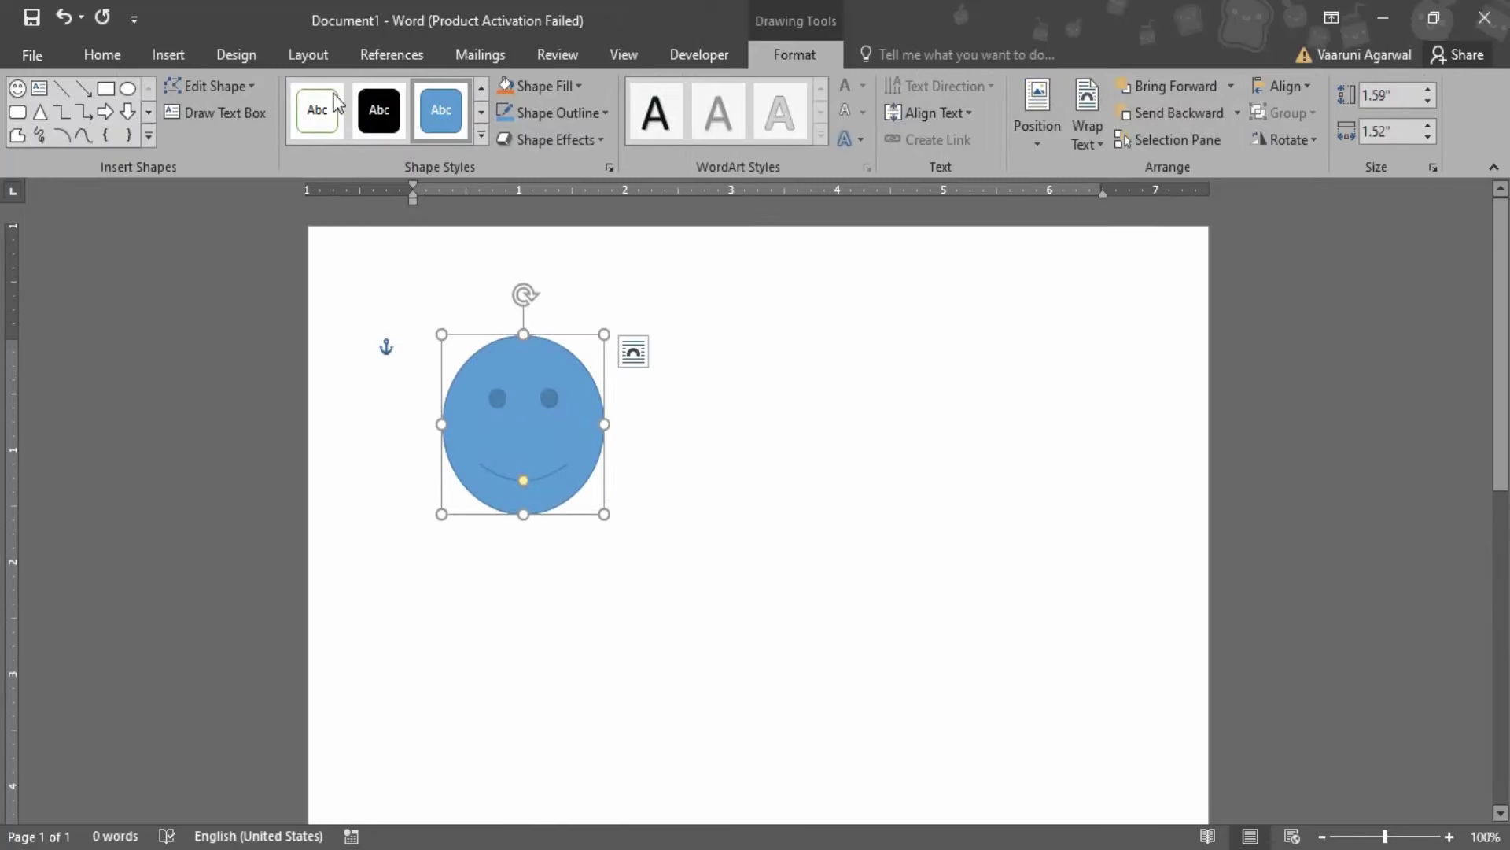
# - Fill the smiley yellow, after briefly trying black, and give it a black outline
pyautogui.click(566, 94)
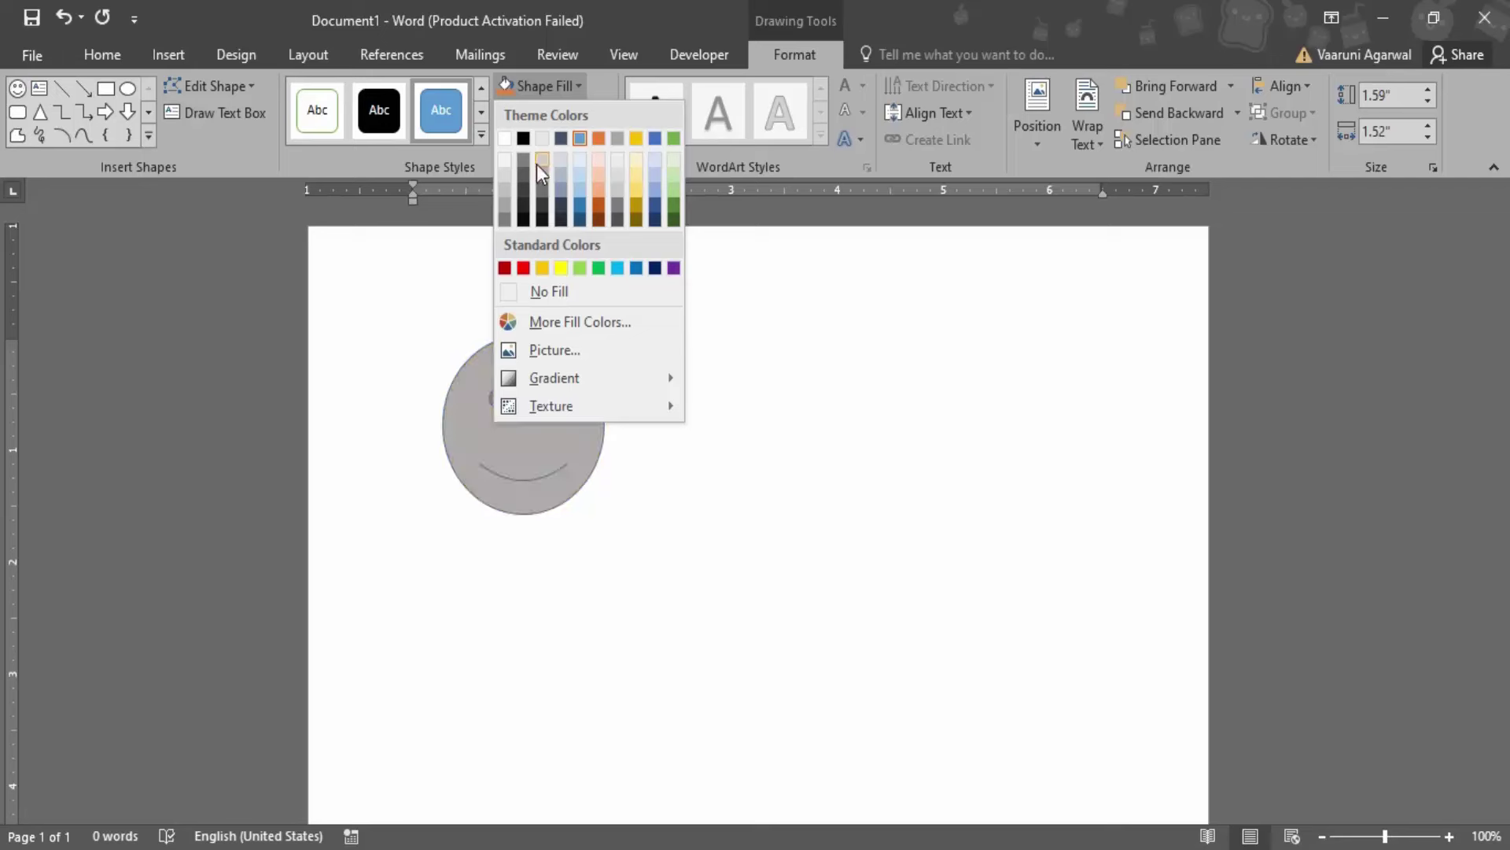
pyautogui.click(523, 140)
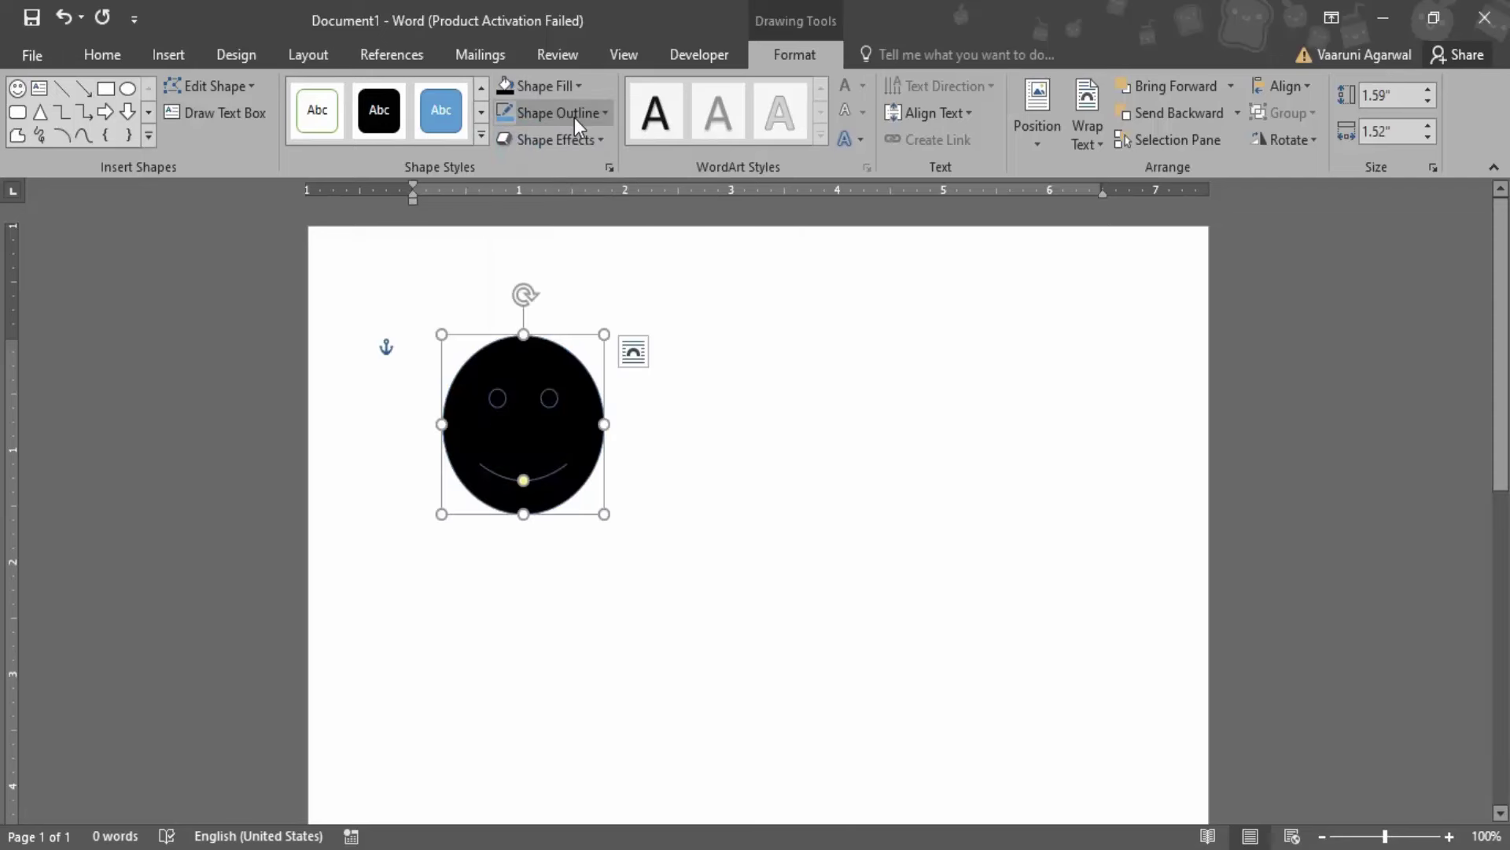
pyautogui.click(561, 91)
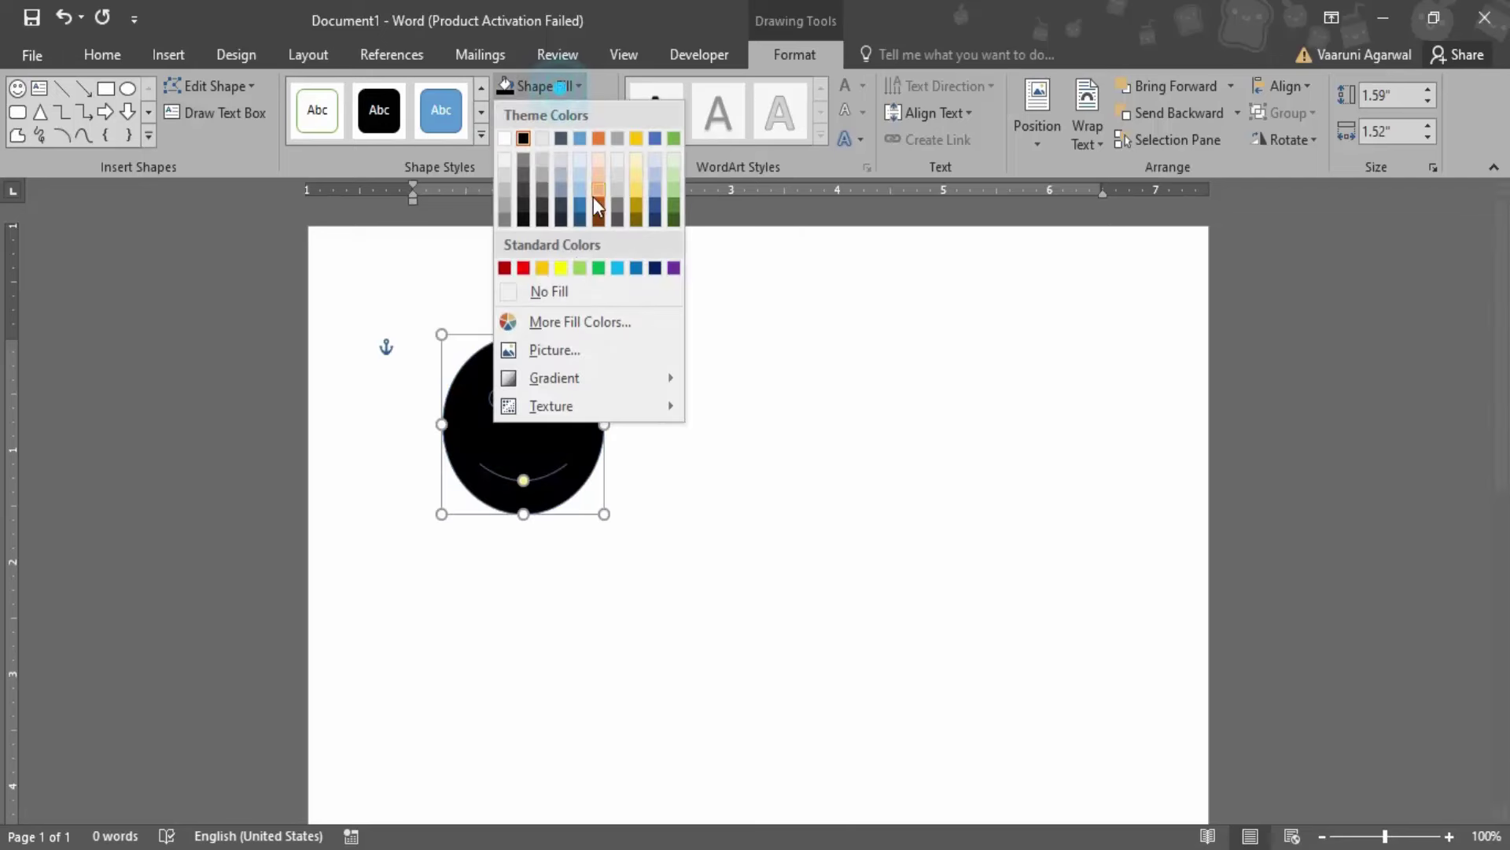
pyautogui.click(556, 272)
pyautogui.click(567, 112)
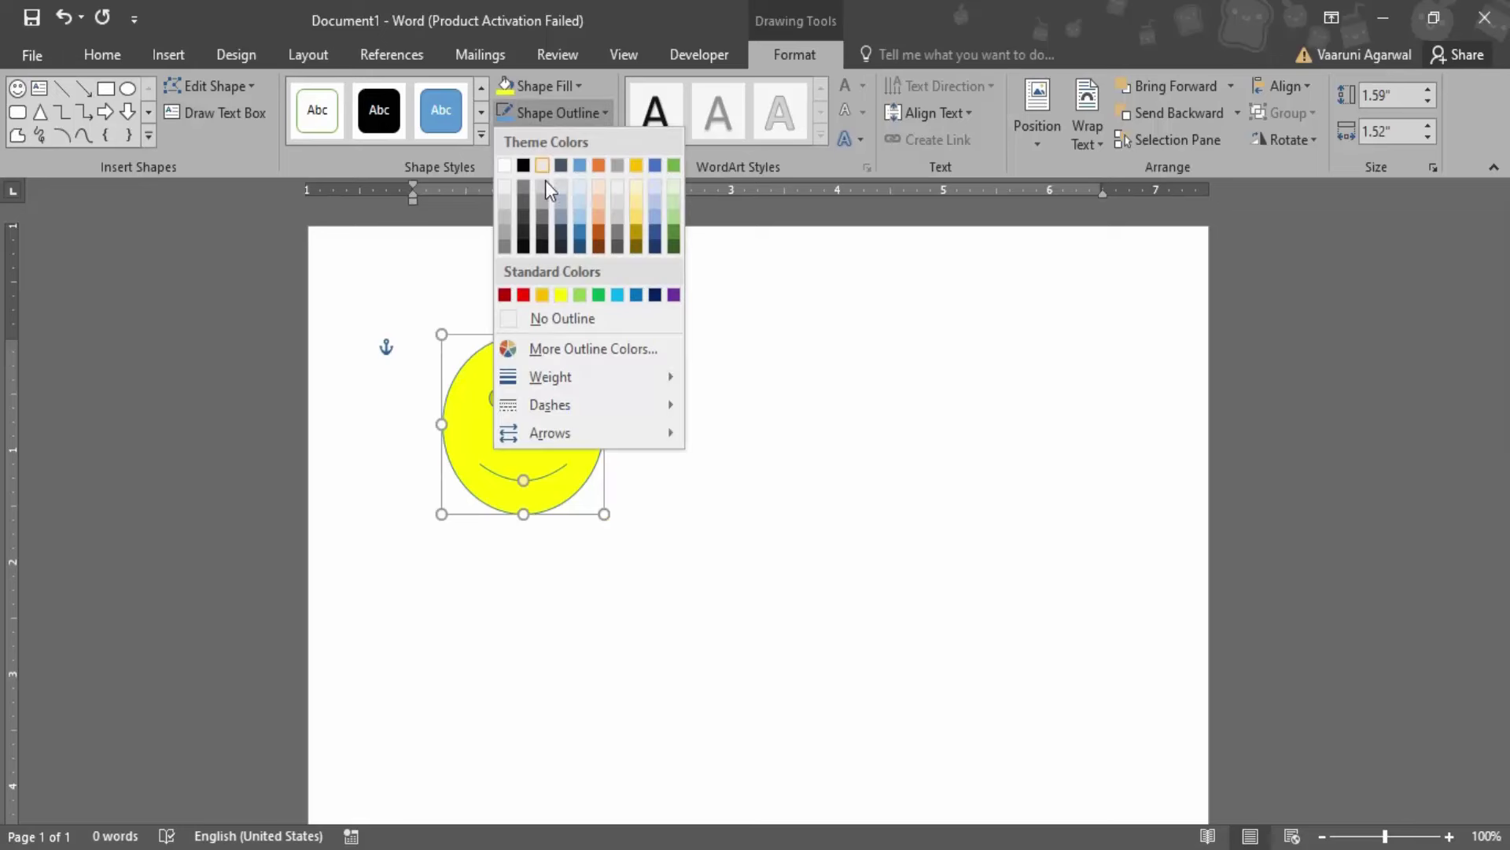
pyautogui.click(522, 170)
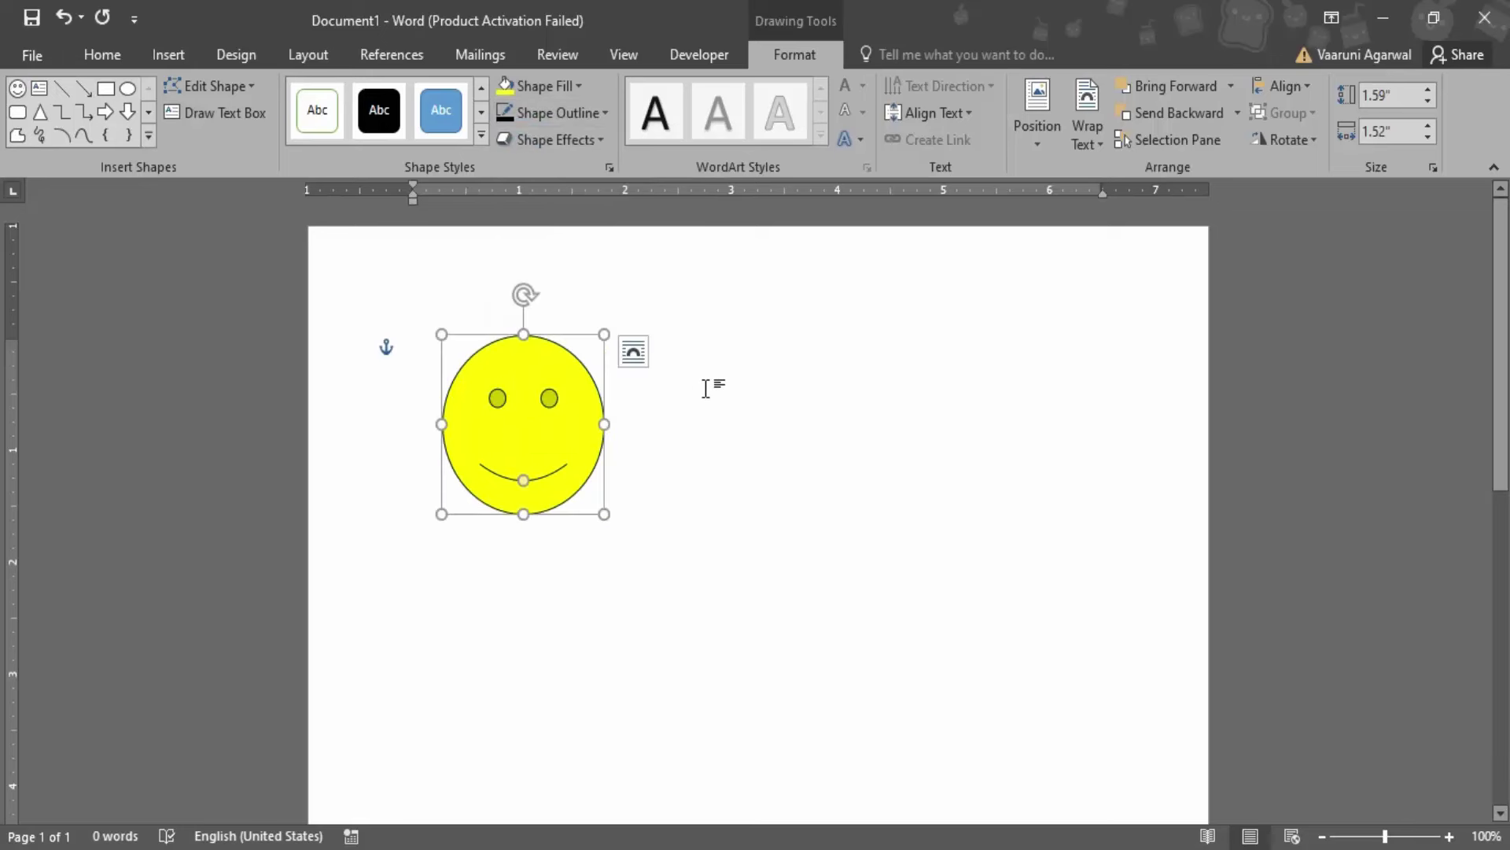
# - Apply a Parallel 3-D Rotation preset that tilts the smiley into a narrow oval
pyautogui.click(582, 143)
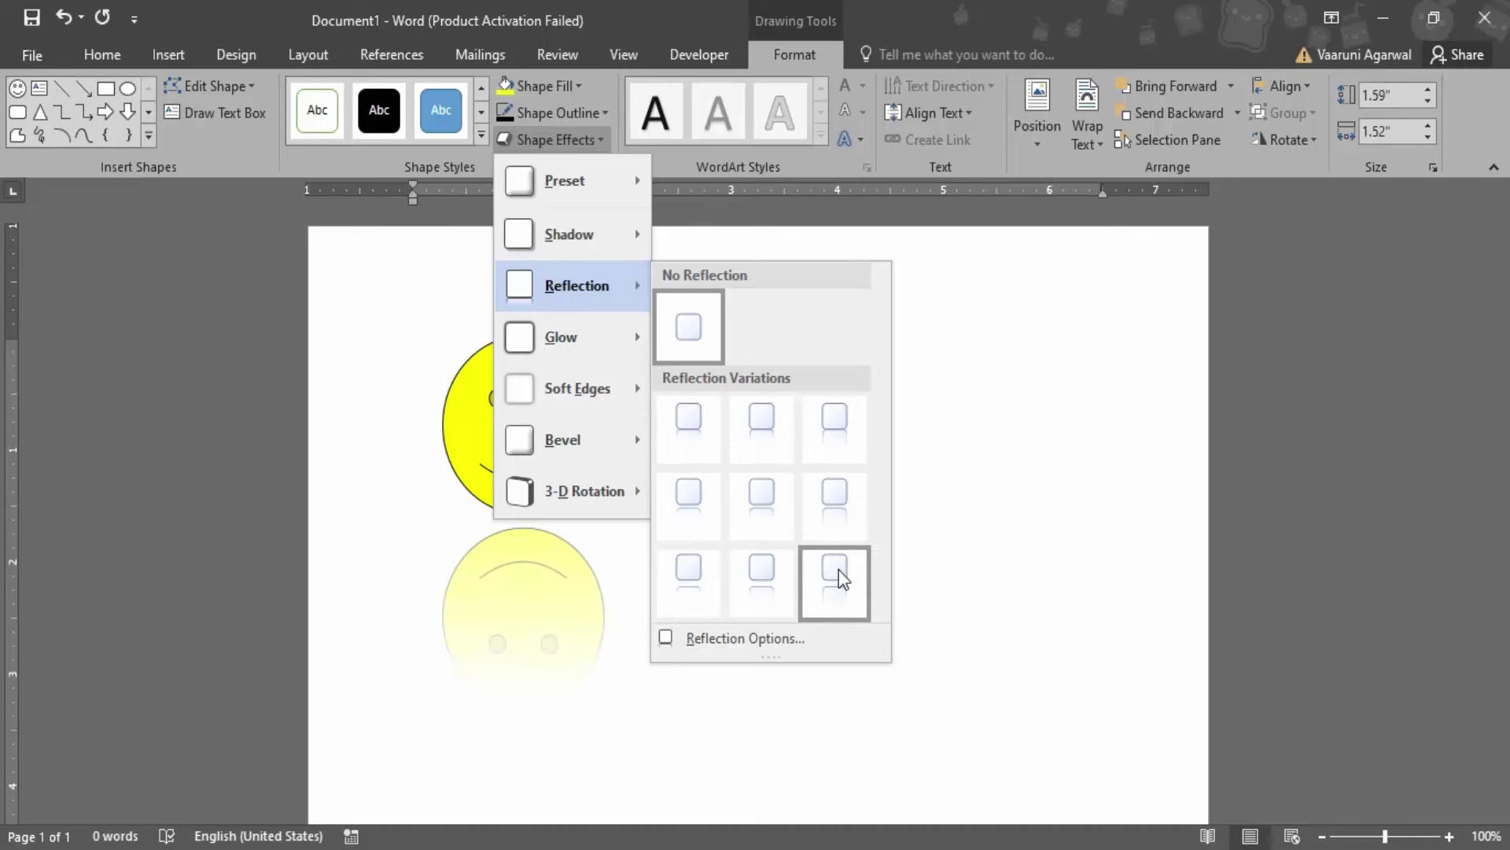
pyautogui.moveTo(583, 491)
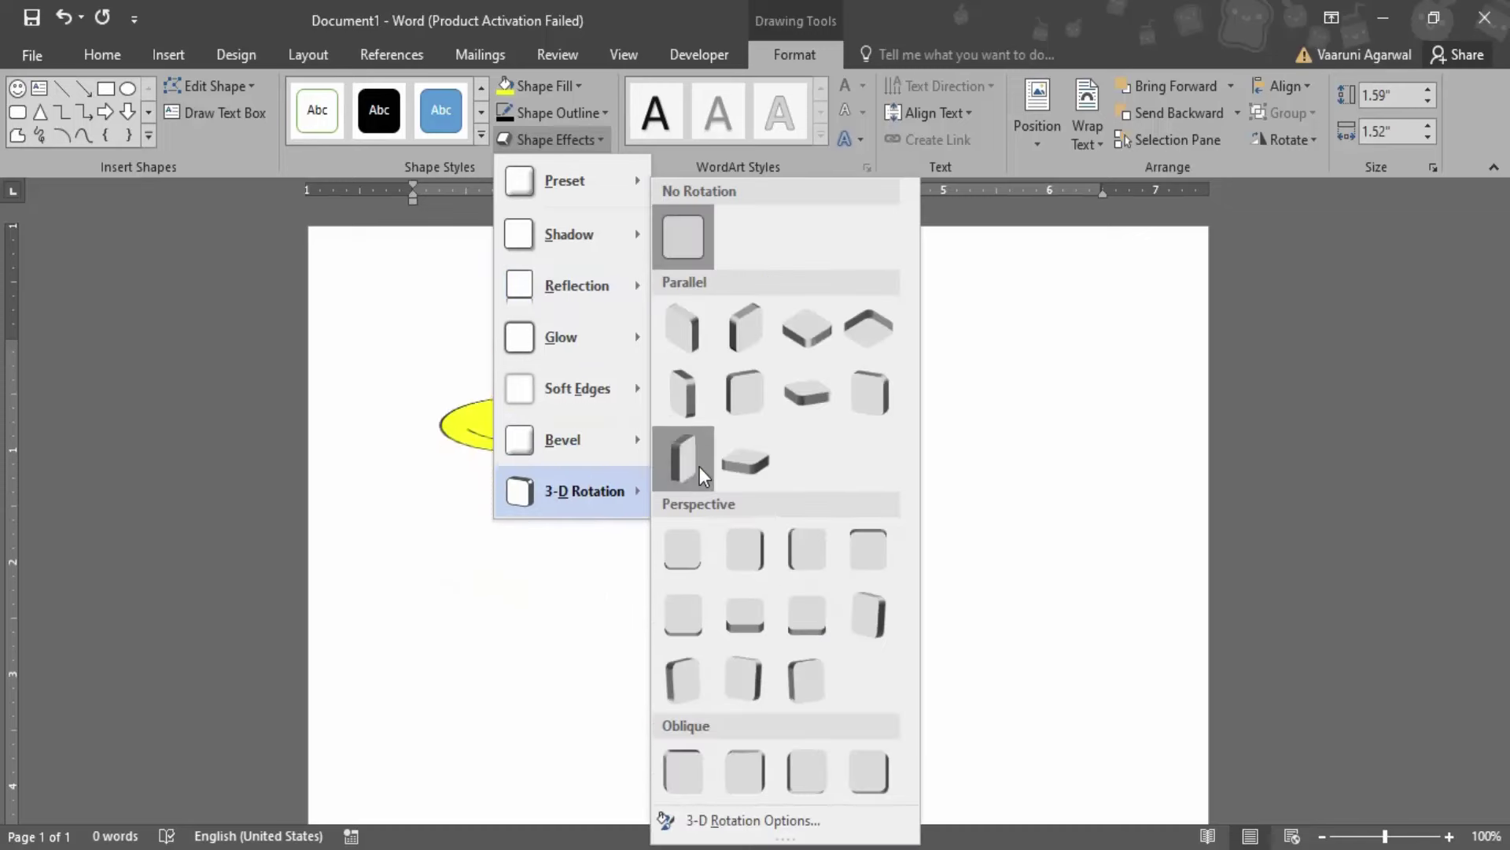
pyautogui.click(683, 401)
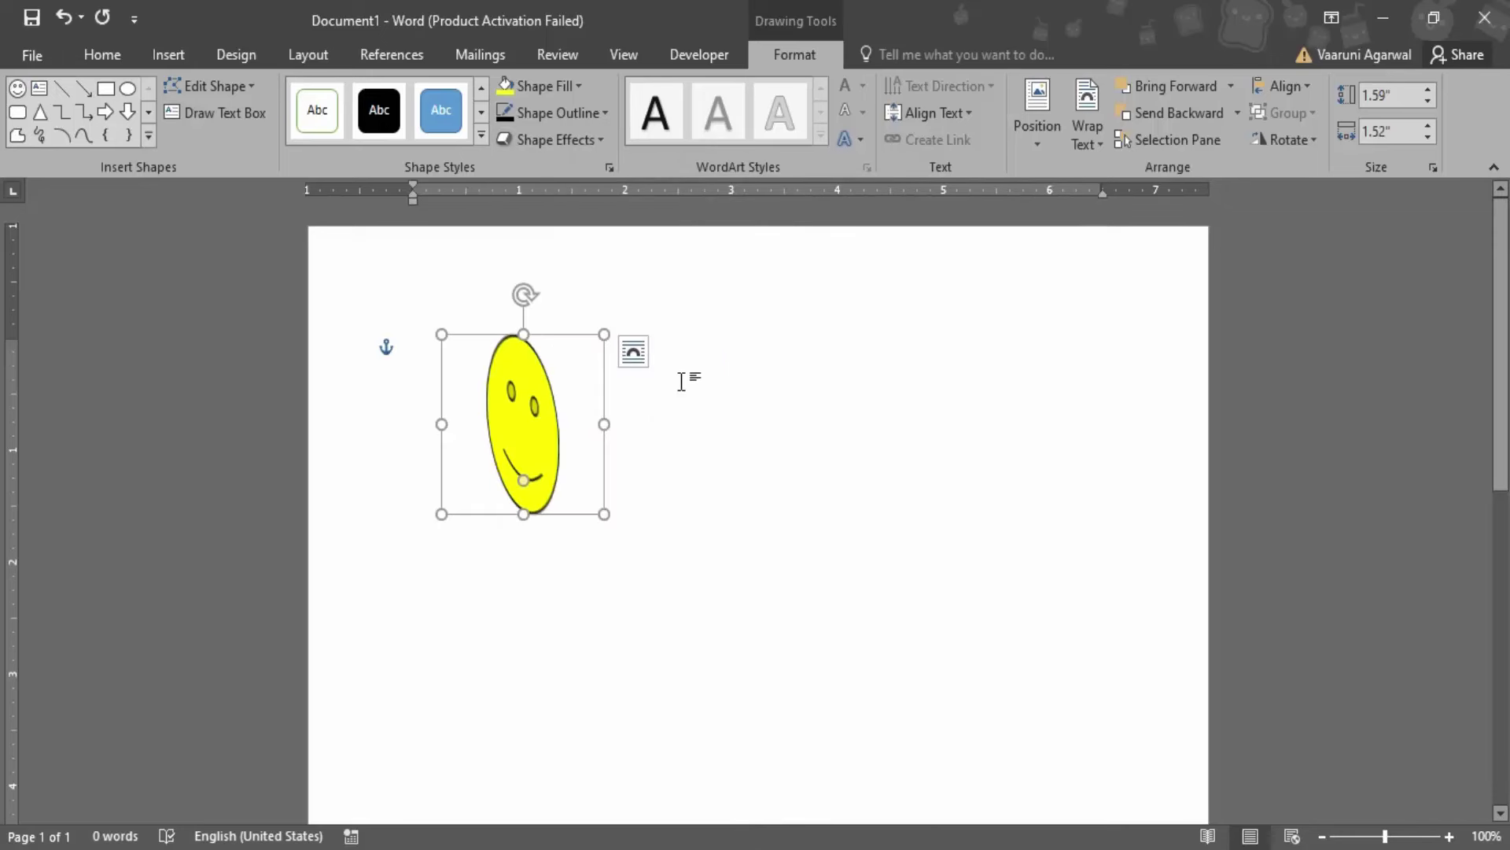
# - Change the rotated smiley to the Basic Shapes Can, making a yellow cylinder
pyautogui.click(186, 91)
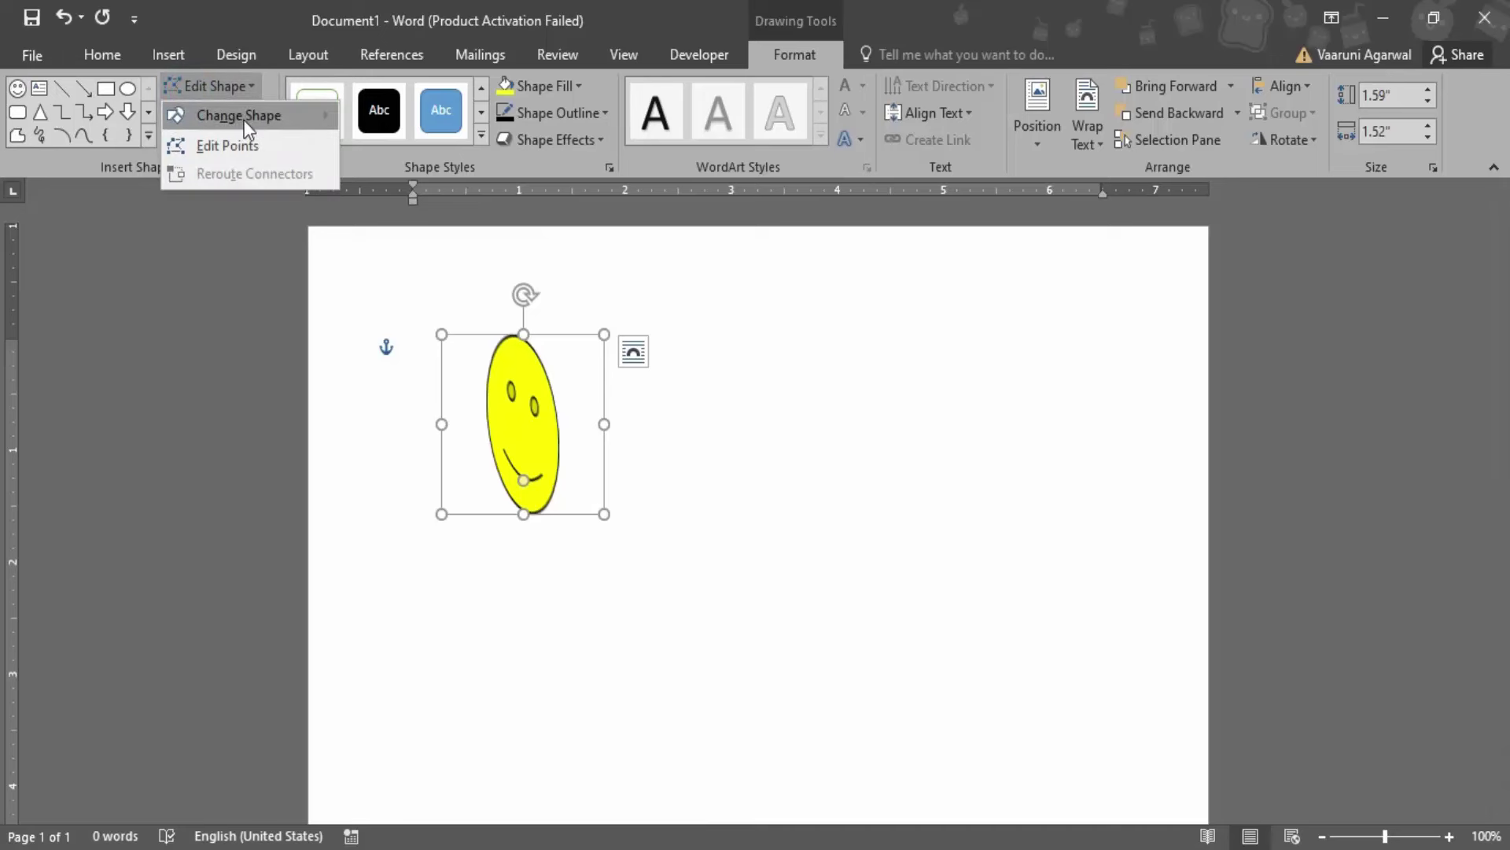
pyautogui.moveTo(238, 116)
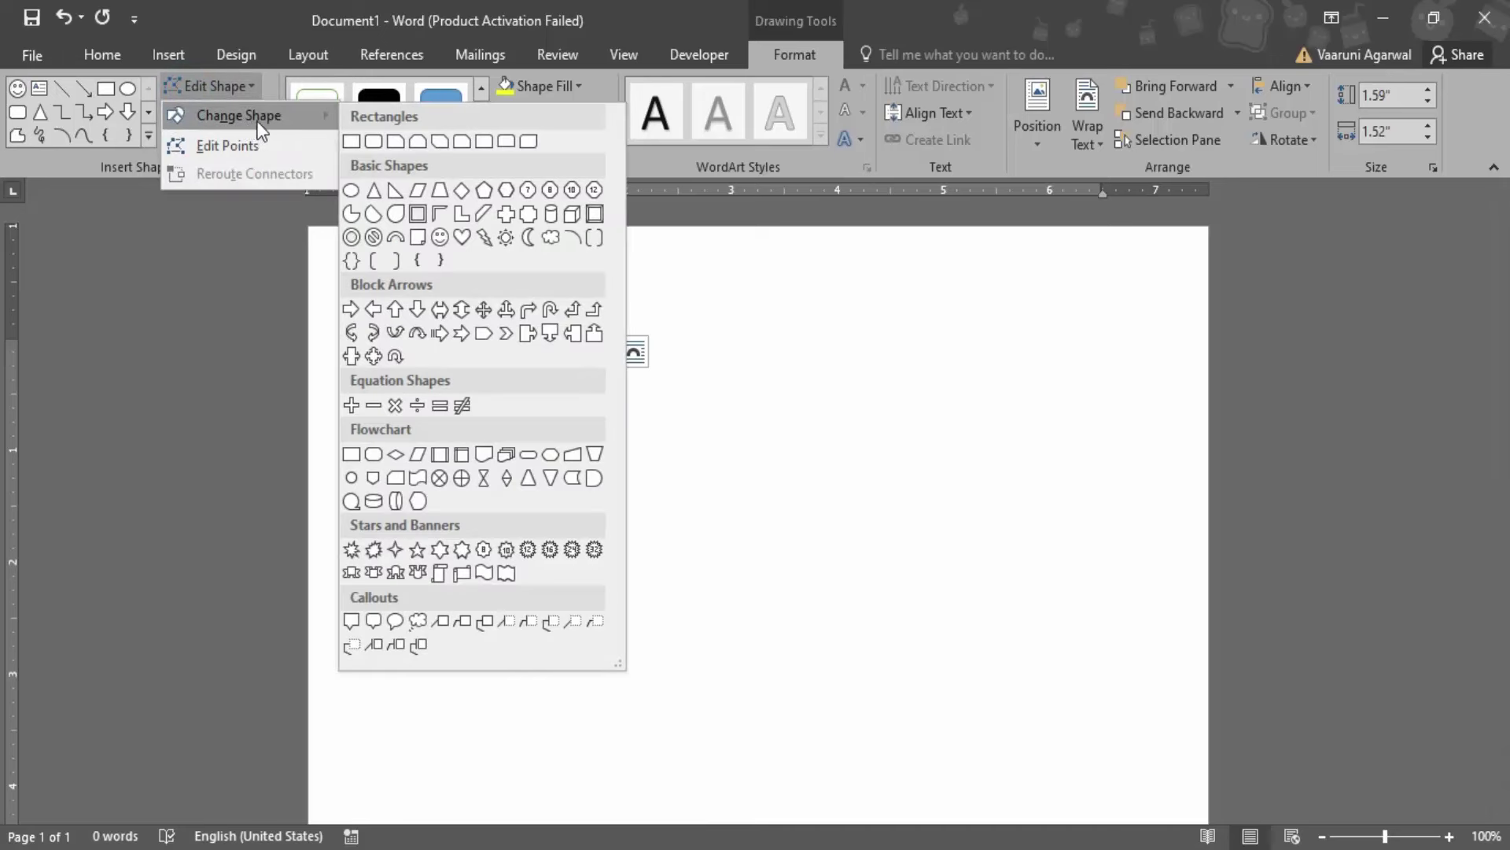
pyautogui.click(552, 215)
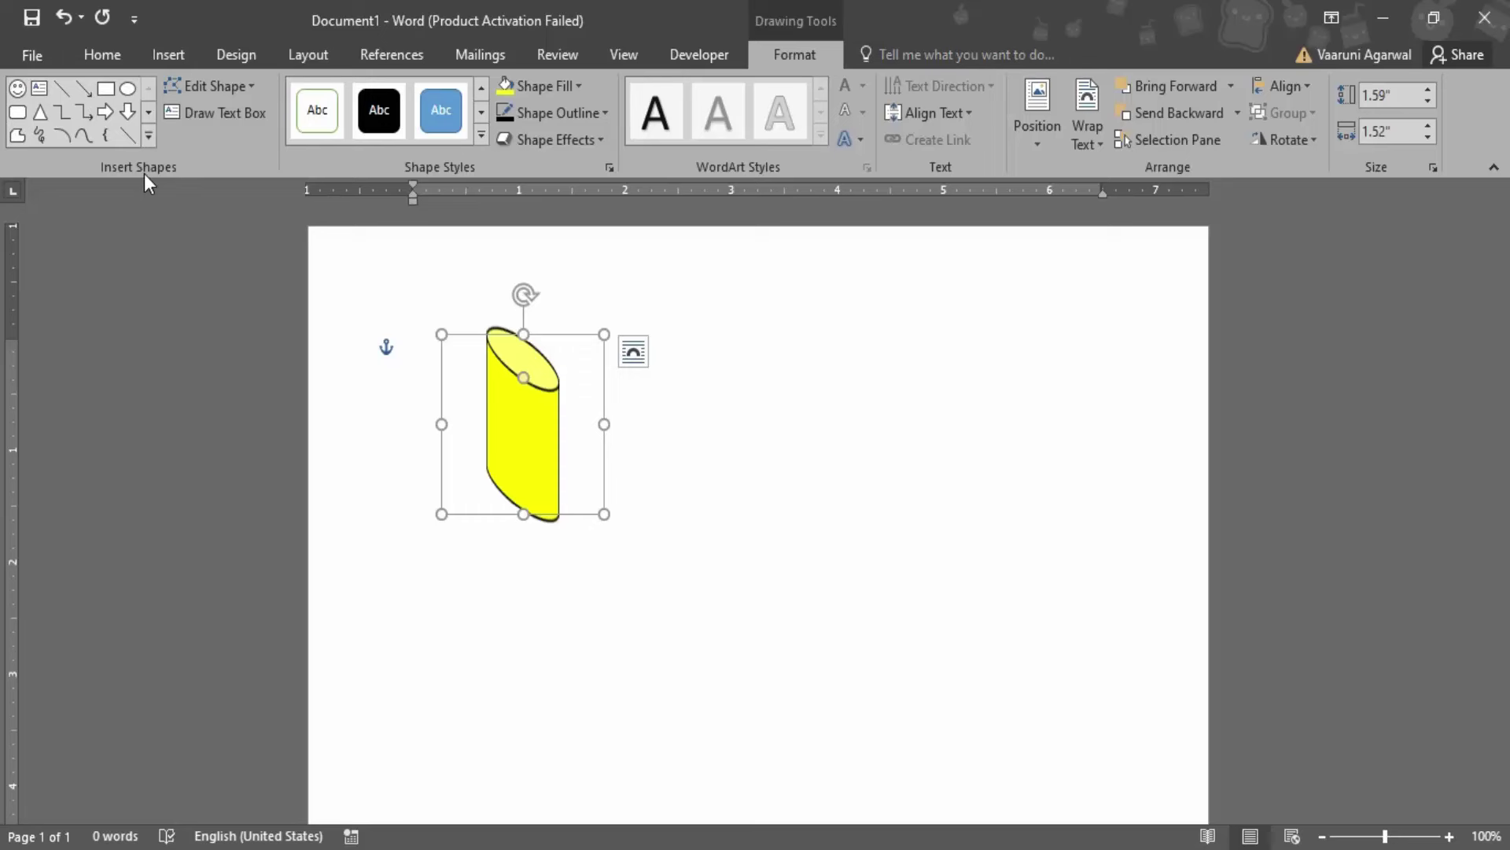
# - Draw a blue oval right of the cylinder, a connecting line, and a rectangle below
pyautogui.click(128, 90)
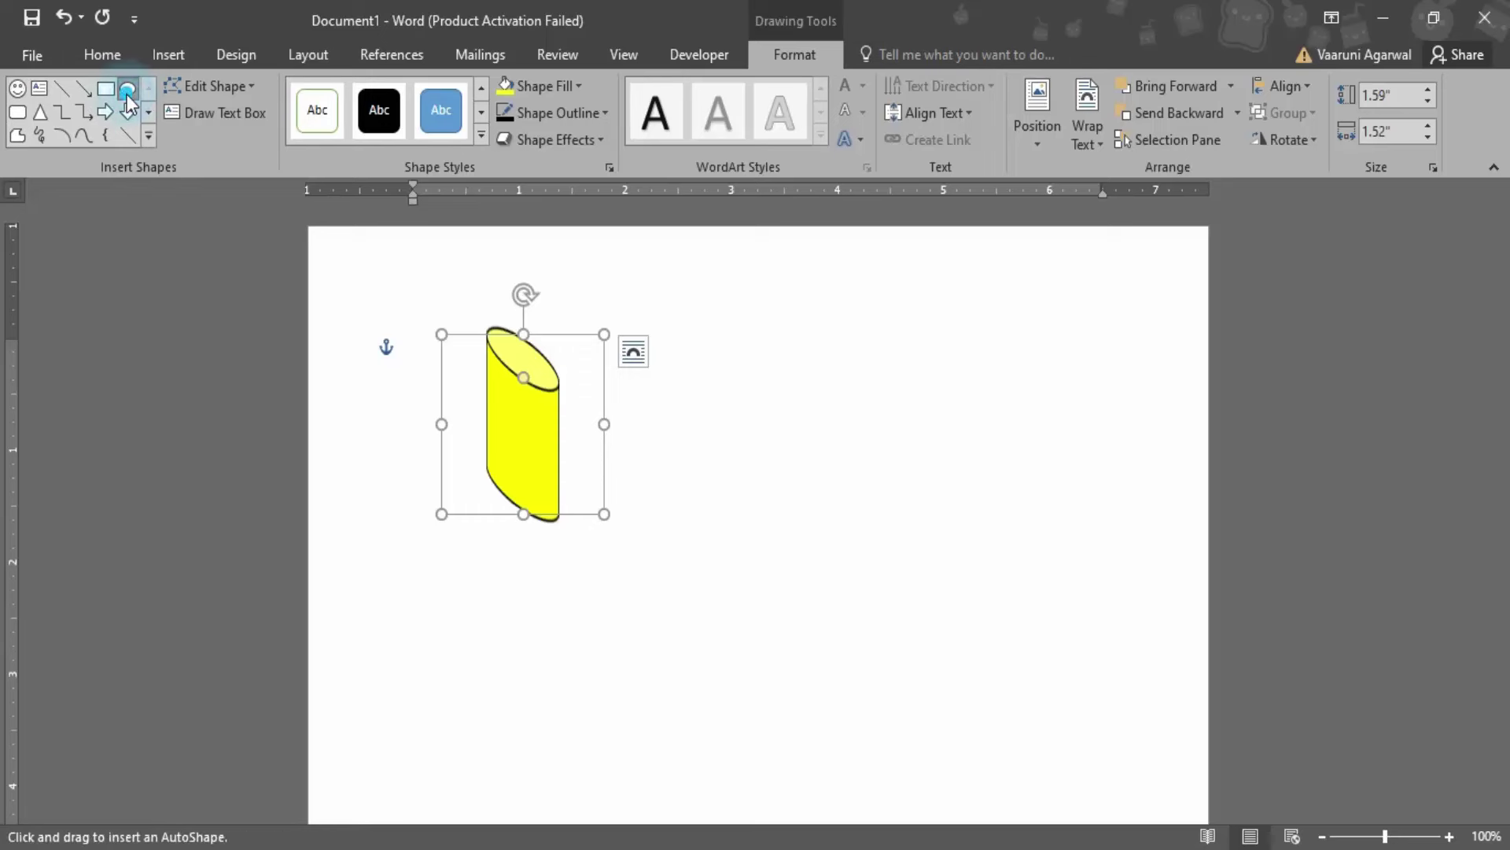
pyautogui.moveTo(772, 352)
pyautogui.mouseDown()
pyautogui.moveTo(962, 429)
pyautogui.moveTo(878, 571)
pyautogui.mouseUp()
pyautogui.click(82, 88)
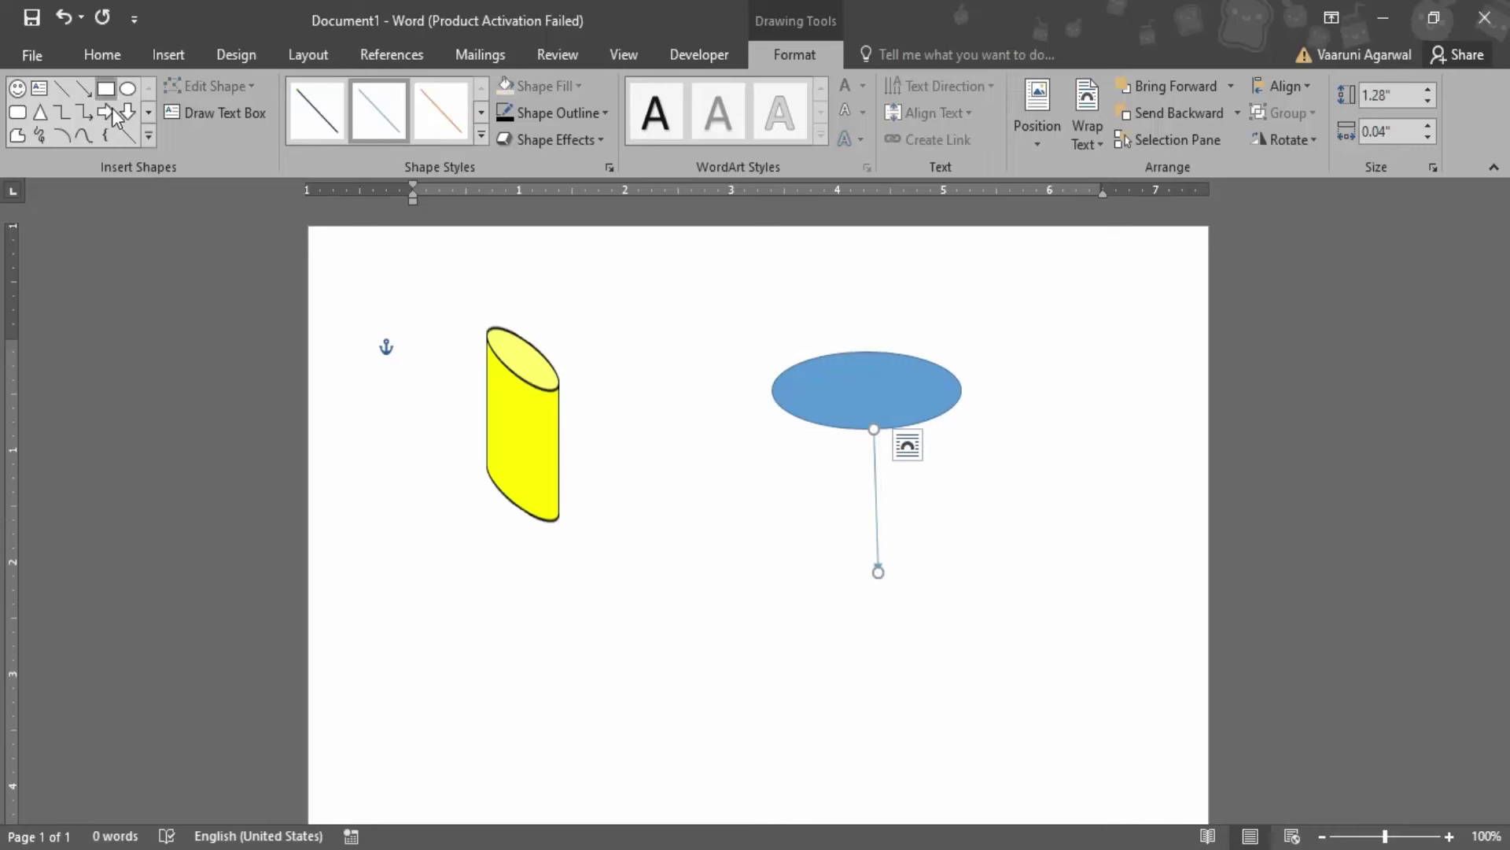
pyautogui.click(114, 91)
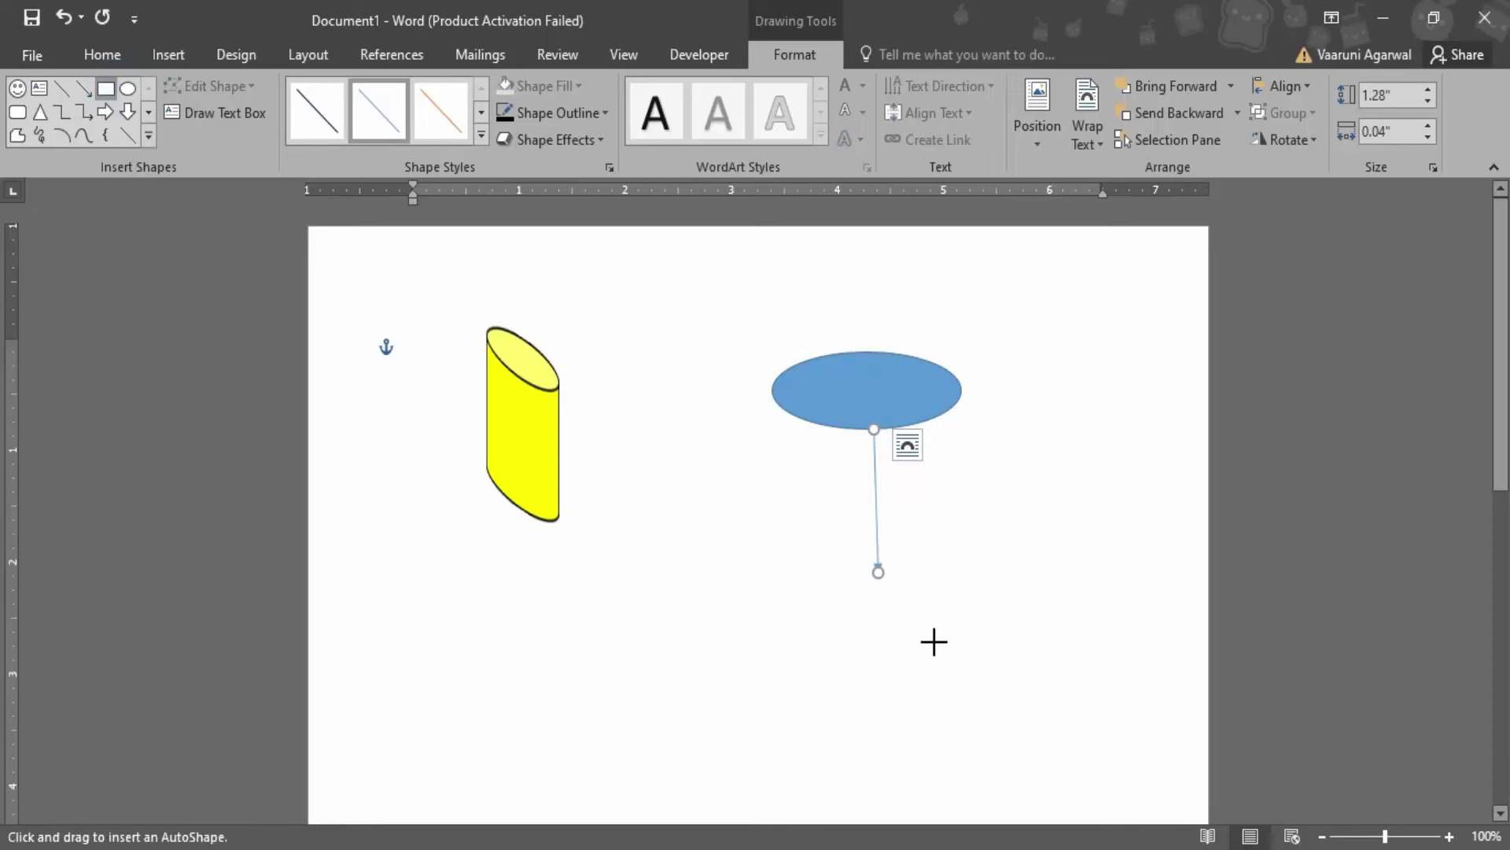
pyautogui.moveTo(731, 562)
pyautogui.mouseDown()
pyautogui.moveTo(953, 620)
pyautogui.moveTo(1082, 634)
pyautogui.moveTo(1023, 634)
pyautogui.moveTo(1042, 626)
pyautogui.mouseUp()
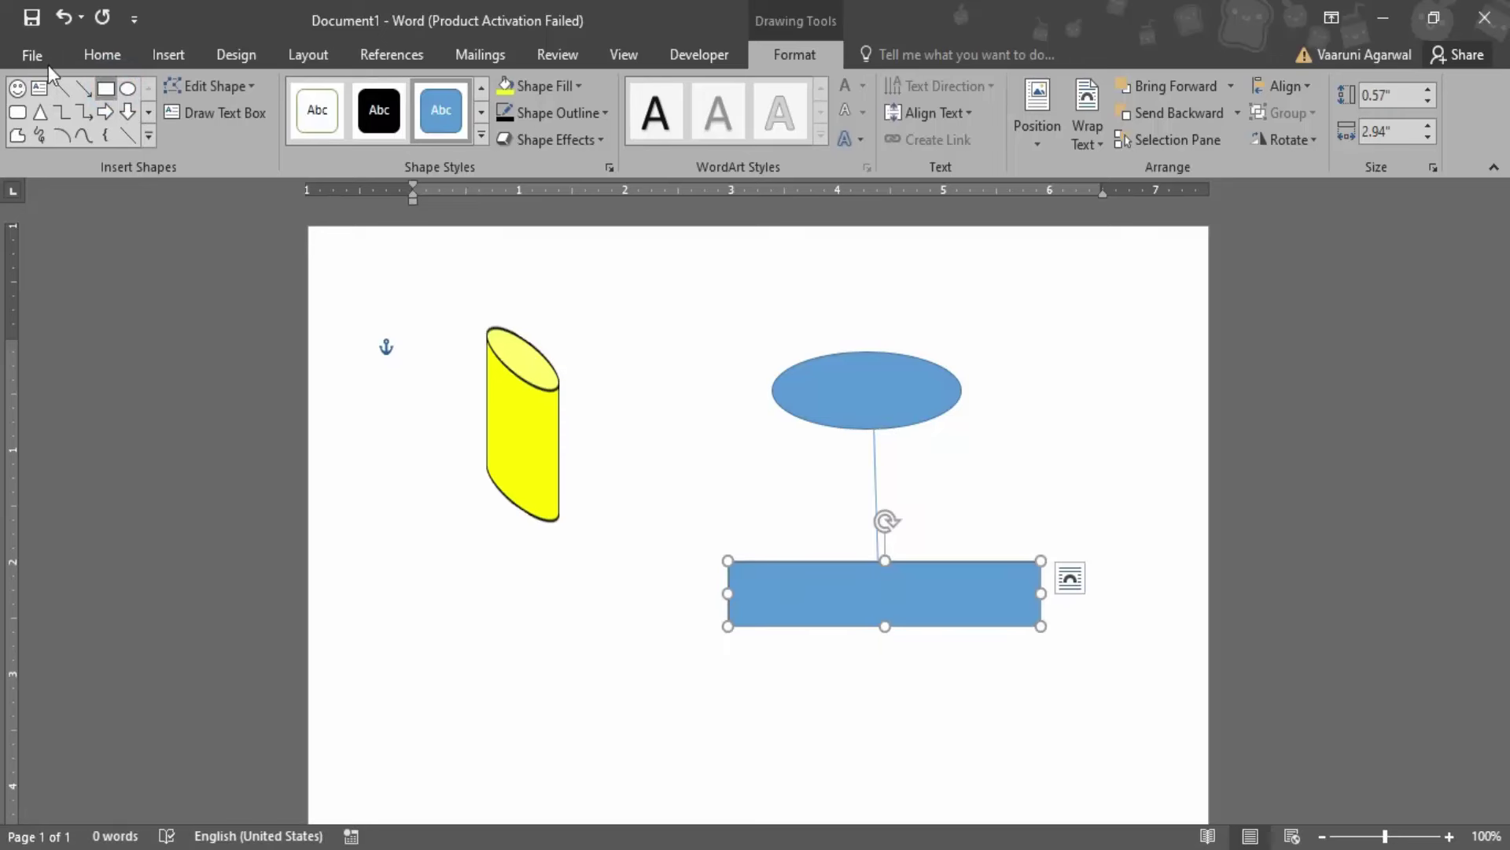
# - Add a downward arrow and a second rectangle, moved up to meet the arrow
pyautogui.click(80, 95)
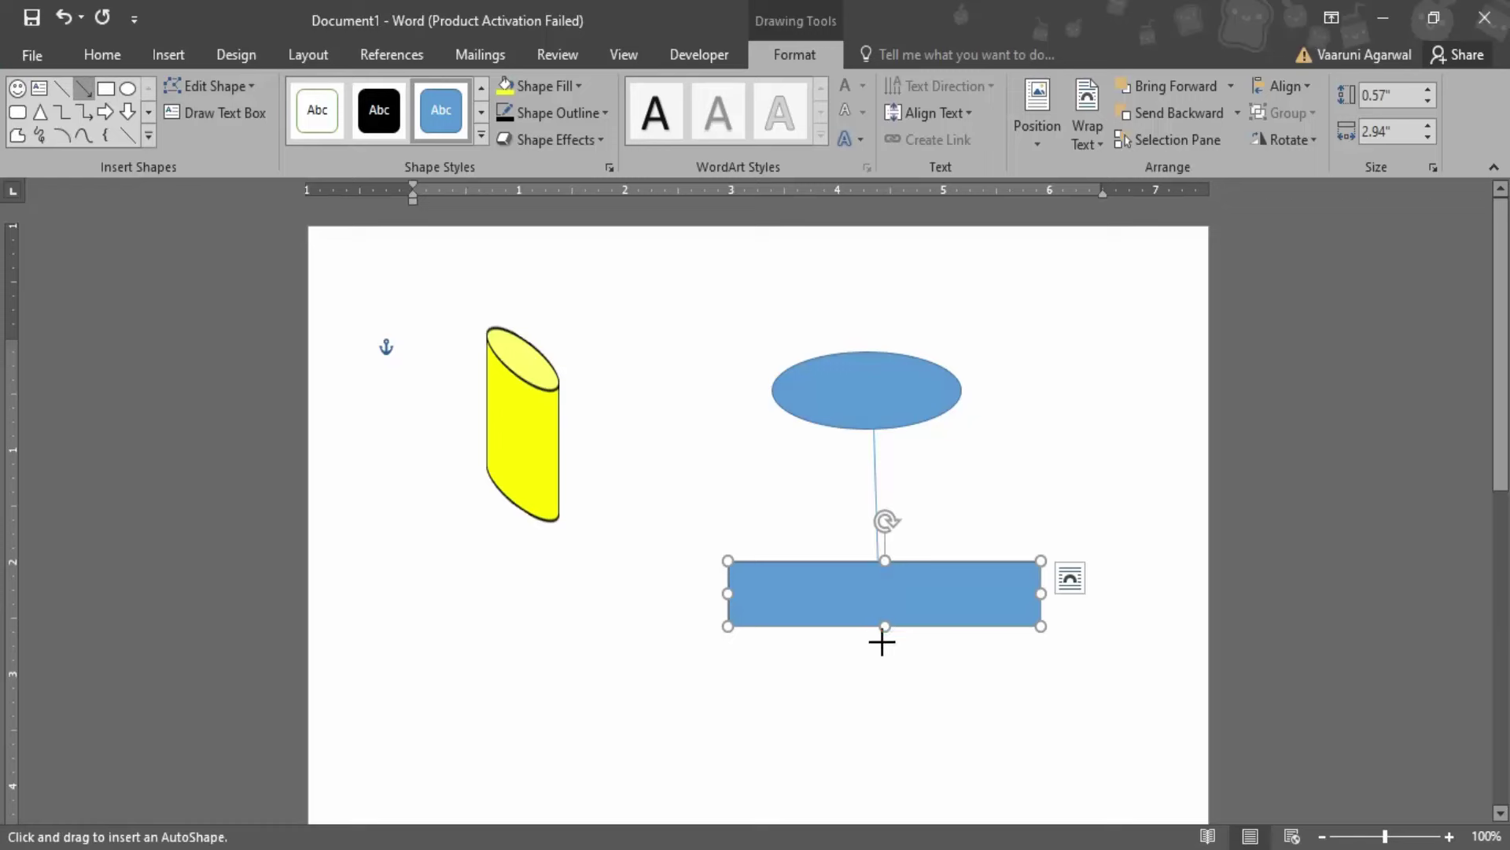
pyautogui.moveTo(883, 630); pyautogui.dragTo(879, 731)
pyautogui.scroll(-2, 894, 721)
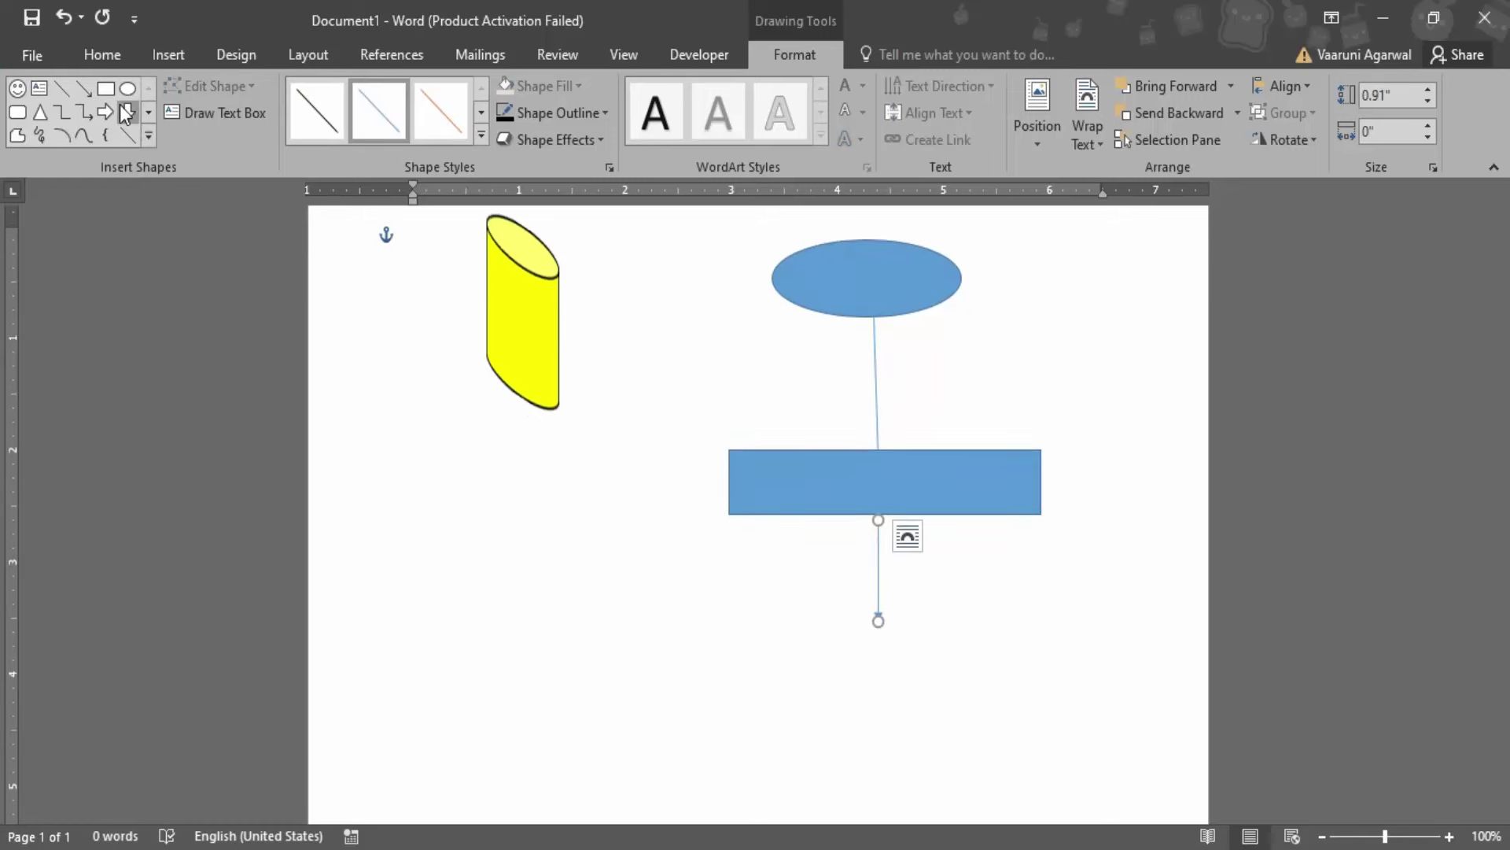
pyautogui.click(109, 92)
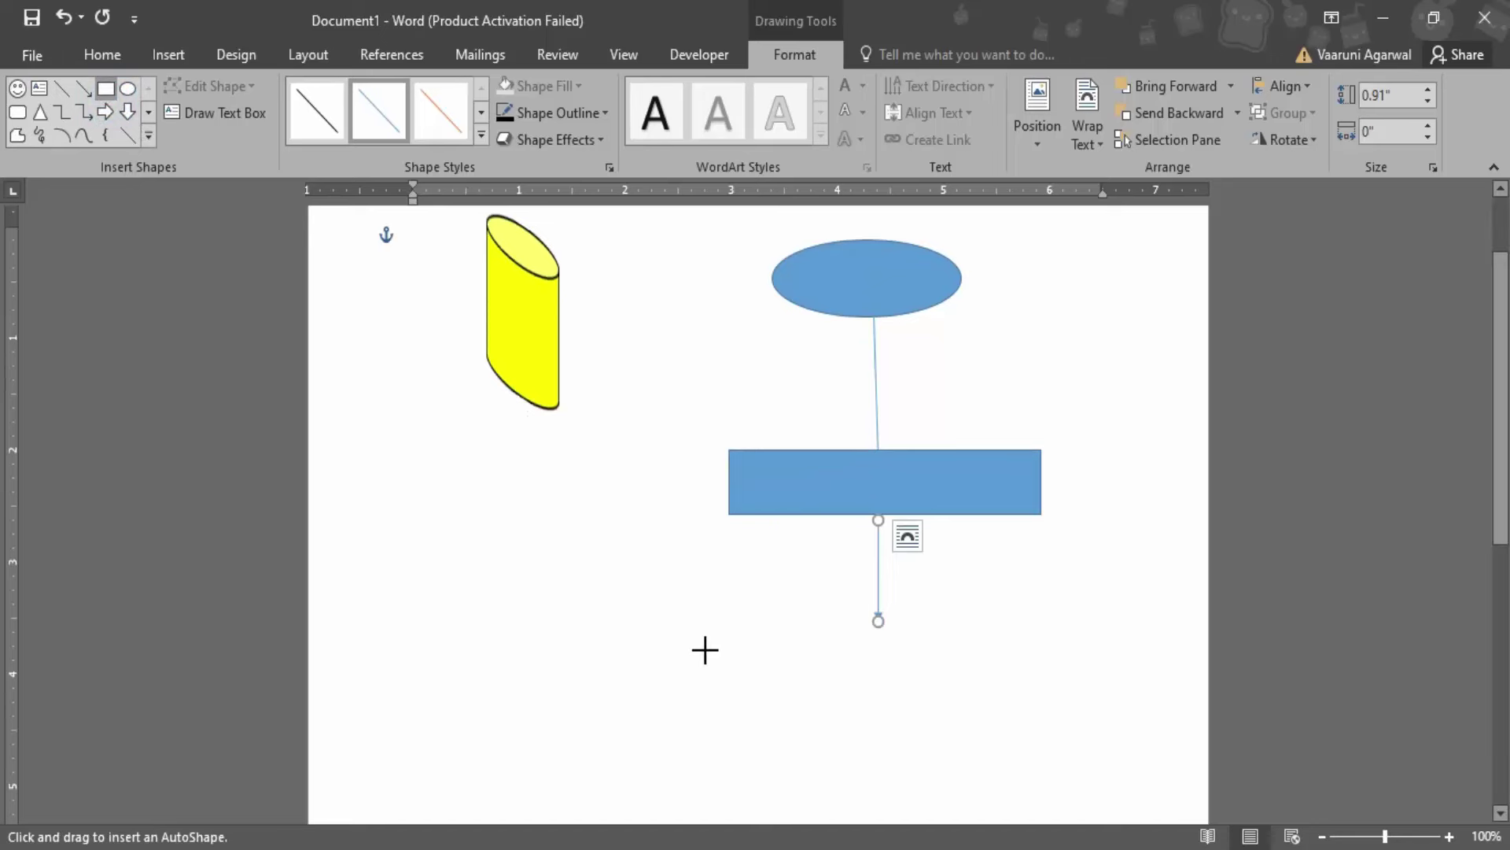
pyautogui.moveTo(726, 643)
pyautogui.mouseDown()
pyautogui.moveTo(893, 705)
pyautogui.moveTo(1040, 714)
pyautogui.mouseUp()
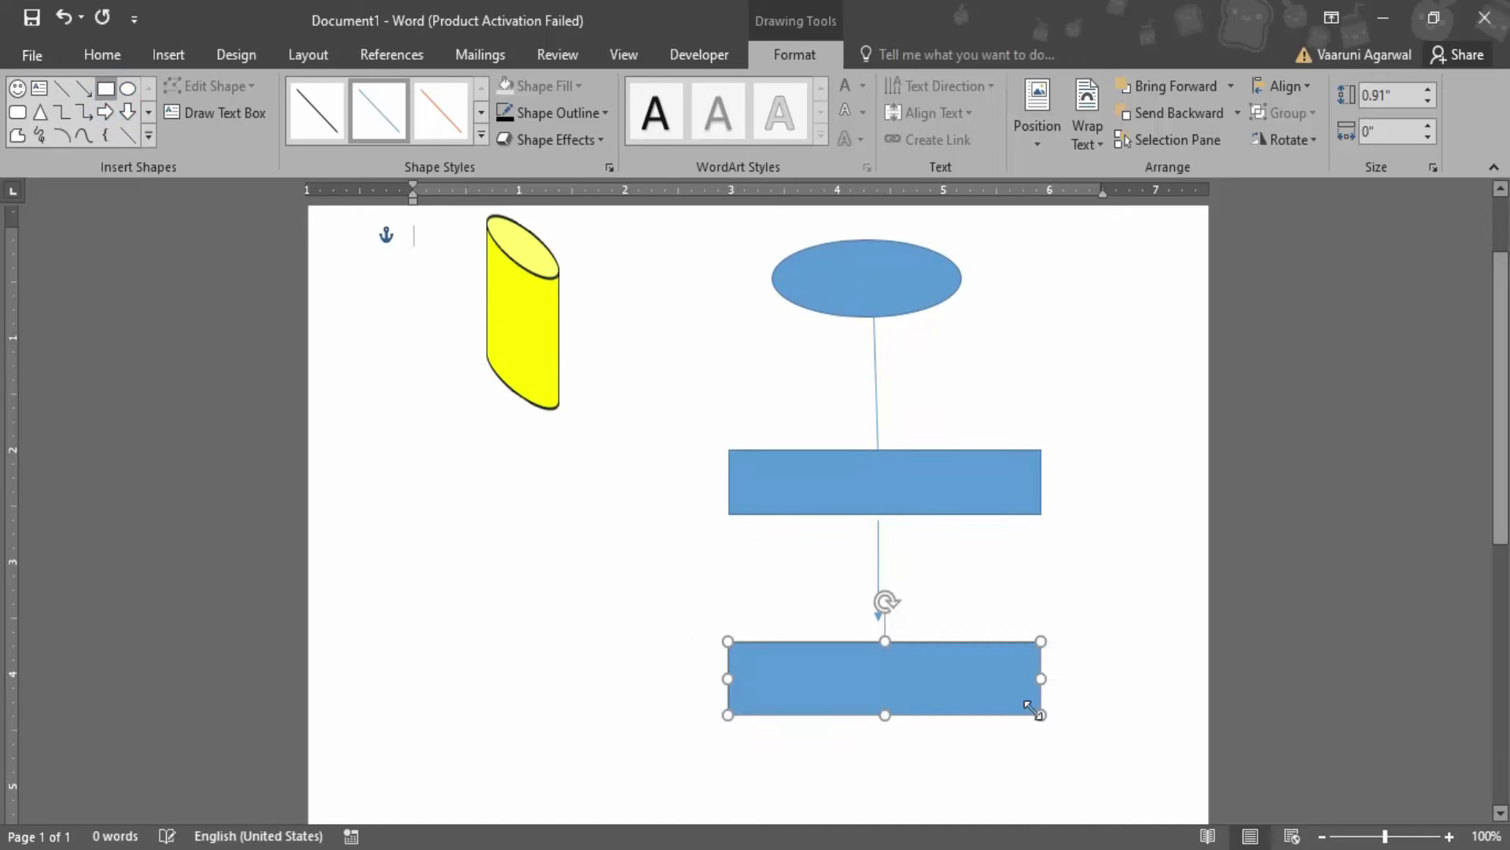
pyautogui.moveTo(930, 698); pyautogui.dragTo(928, 676)
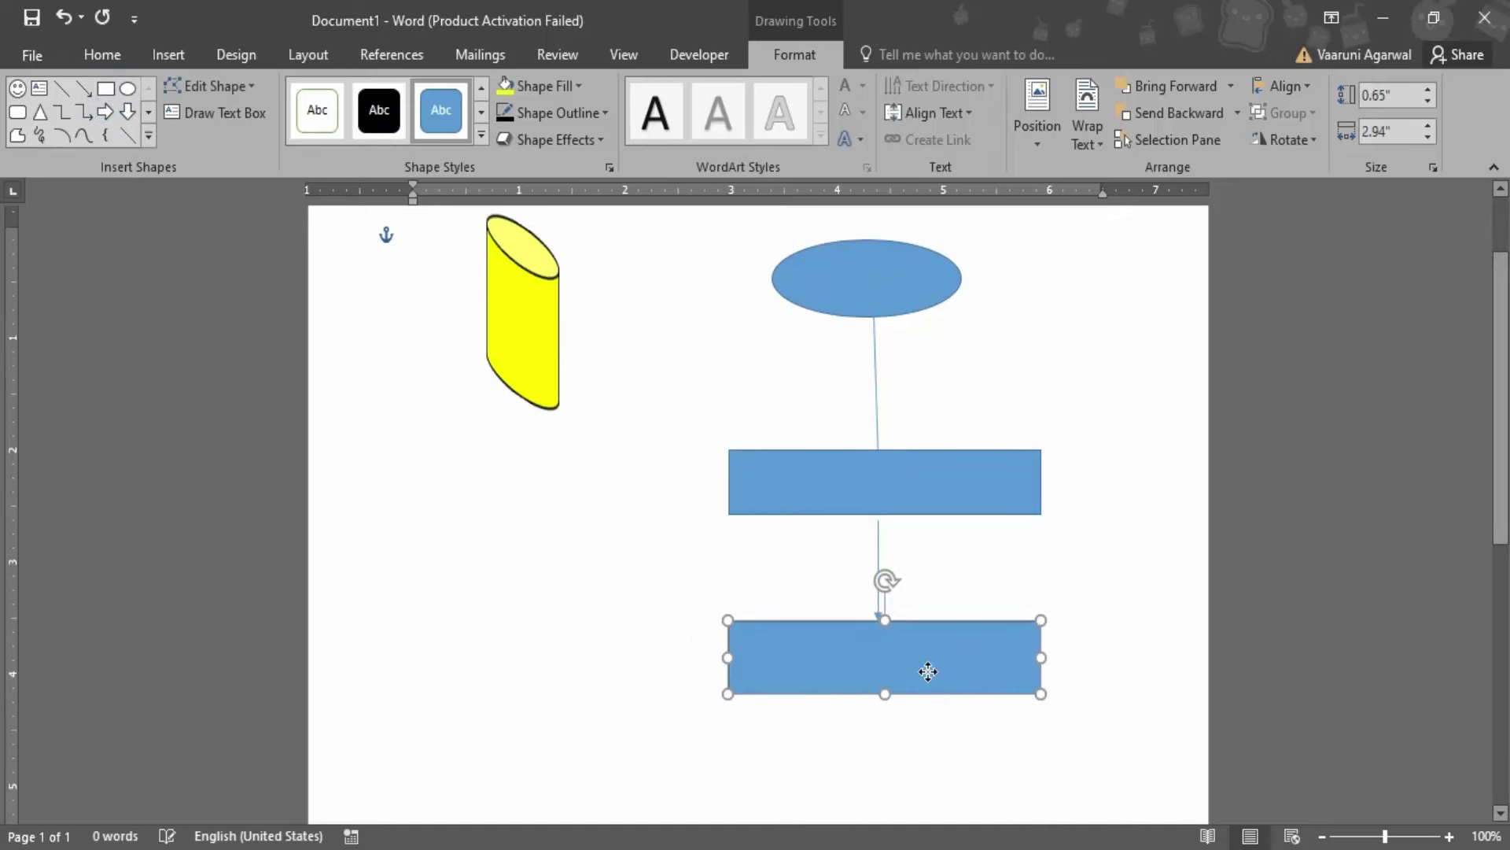
pyautogui.click(1069, 543)
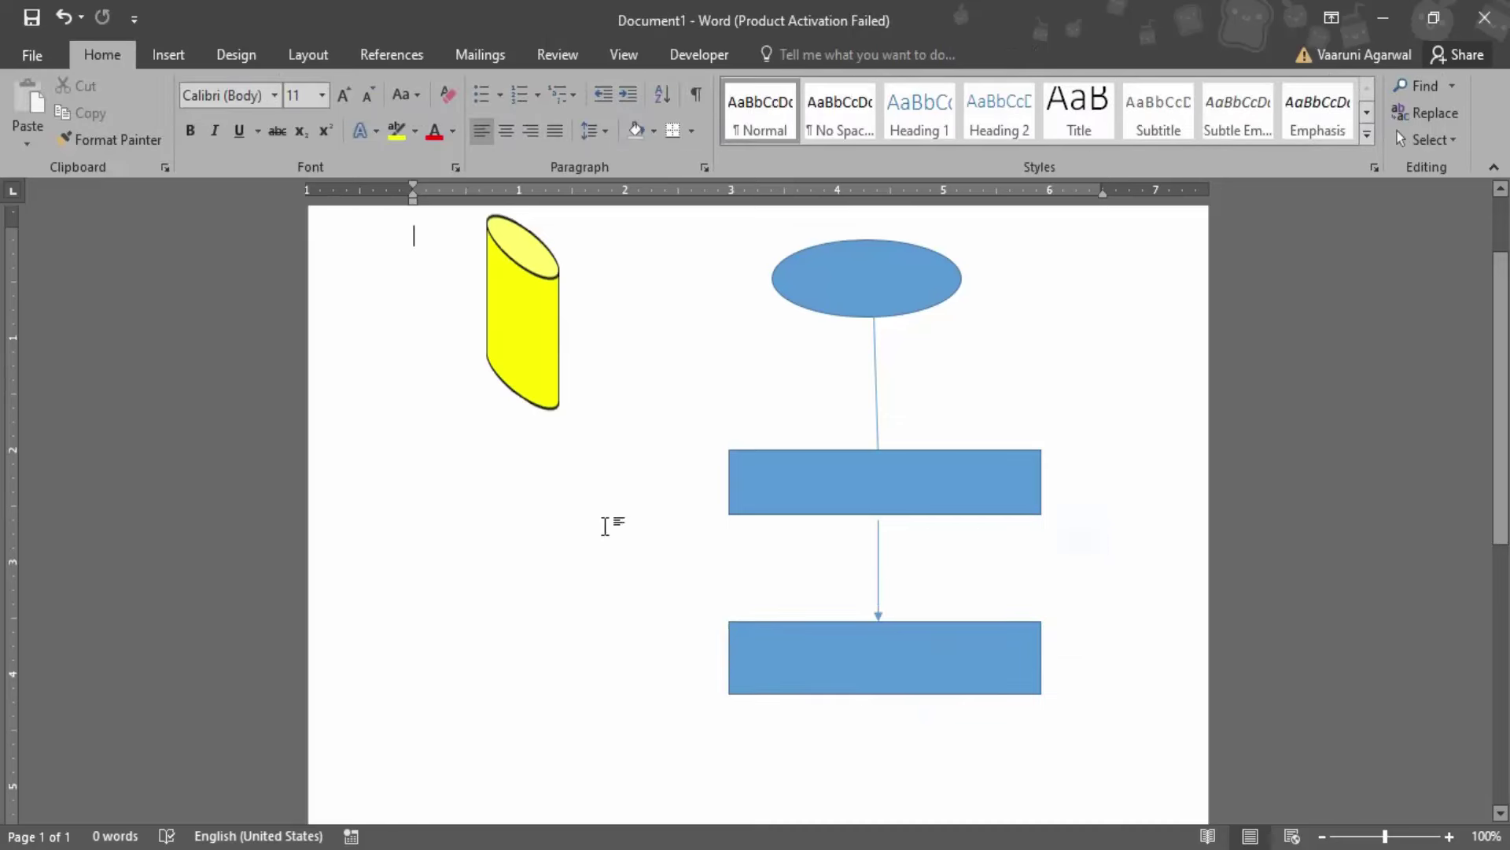
# - Label the blue oval 'Start', fixing a typo, and colour the word black
pyautogui.click(856, 281)
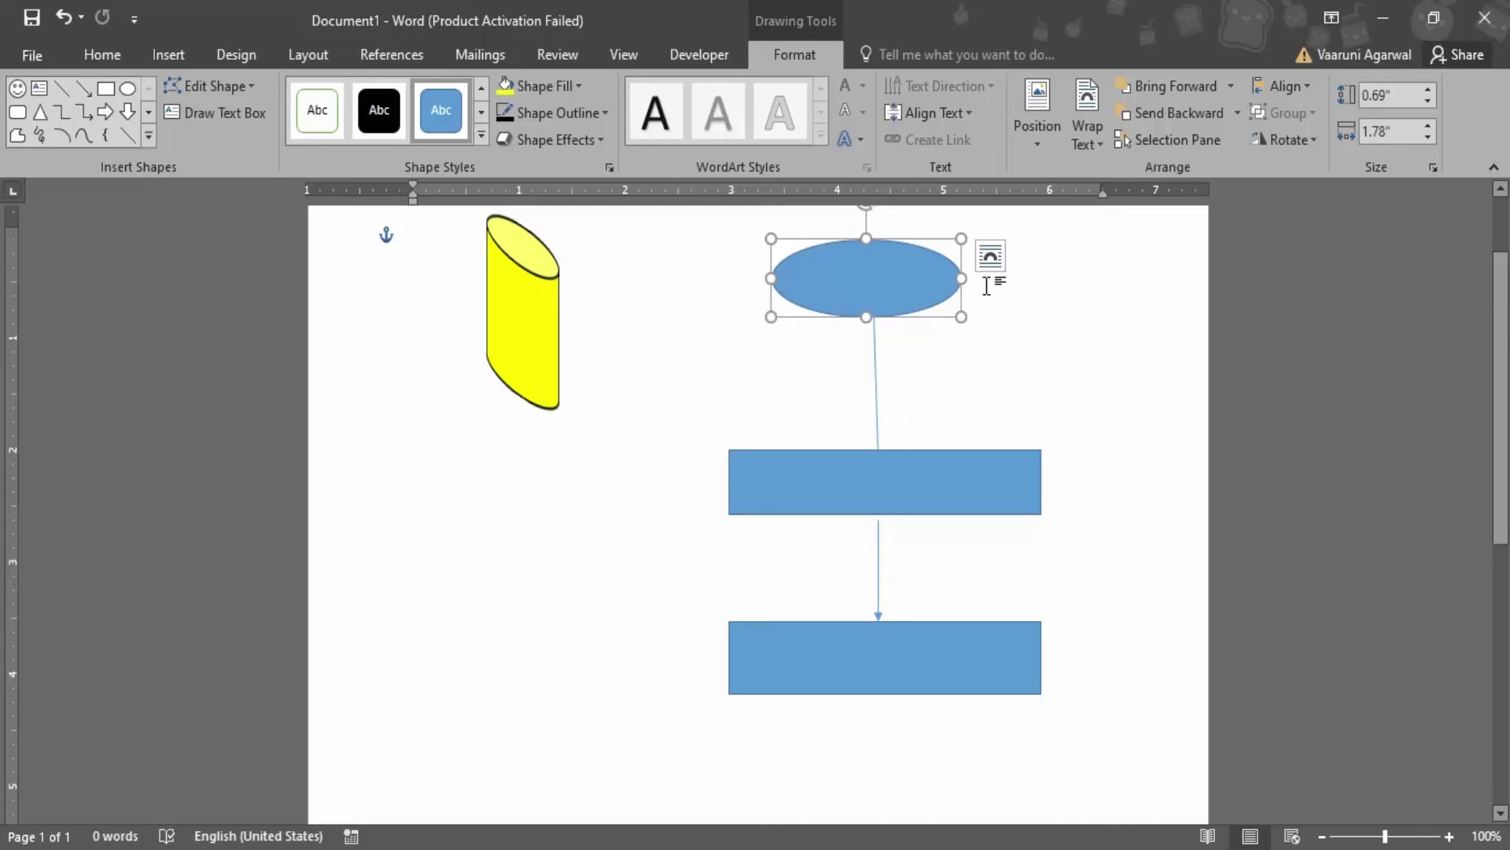
pyautogui.write('Stae')
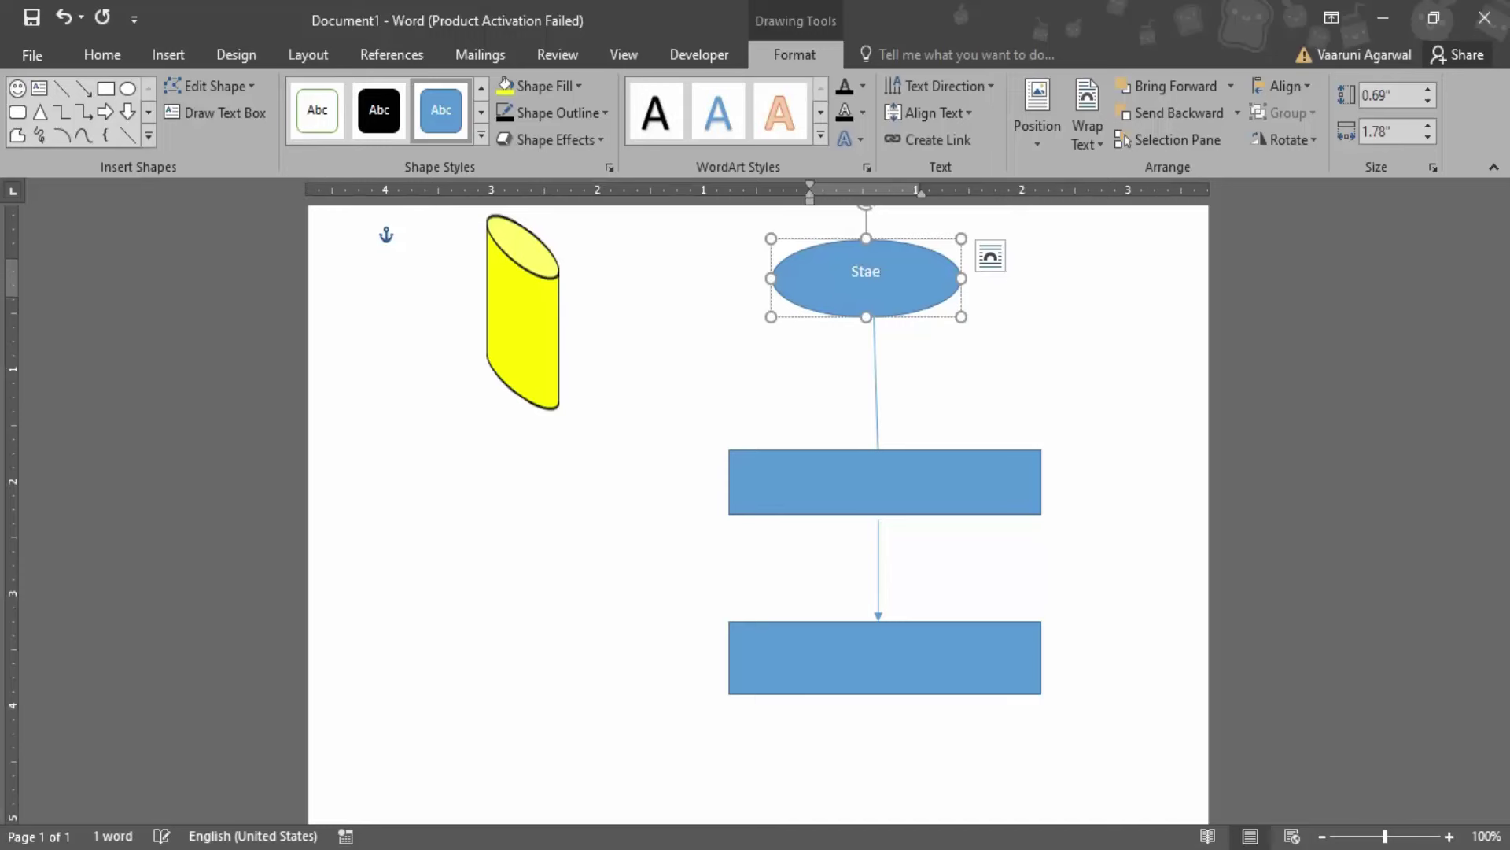
pyautogui.press('BackSpace')
pyautogui.write('rt')
pyautogui.doubleClick(869, 272)
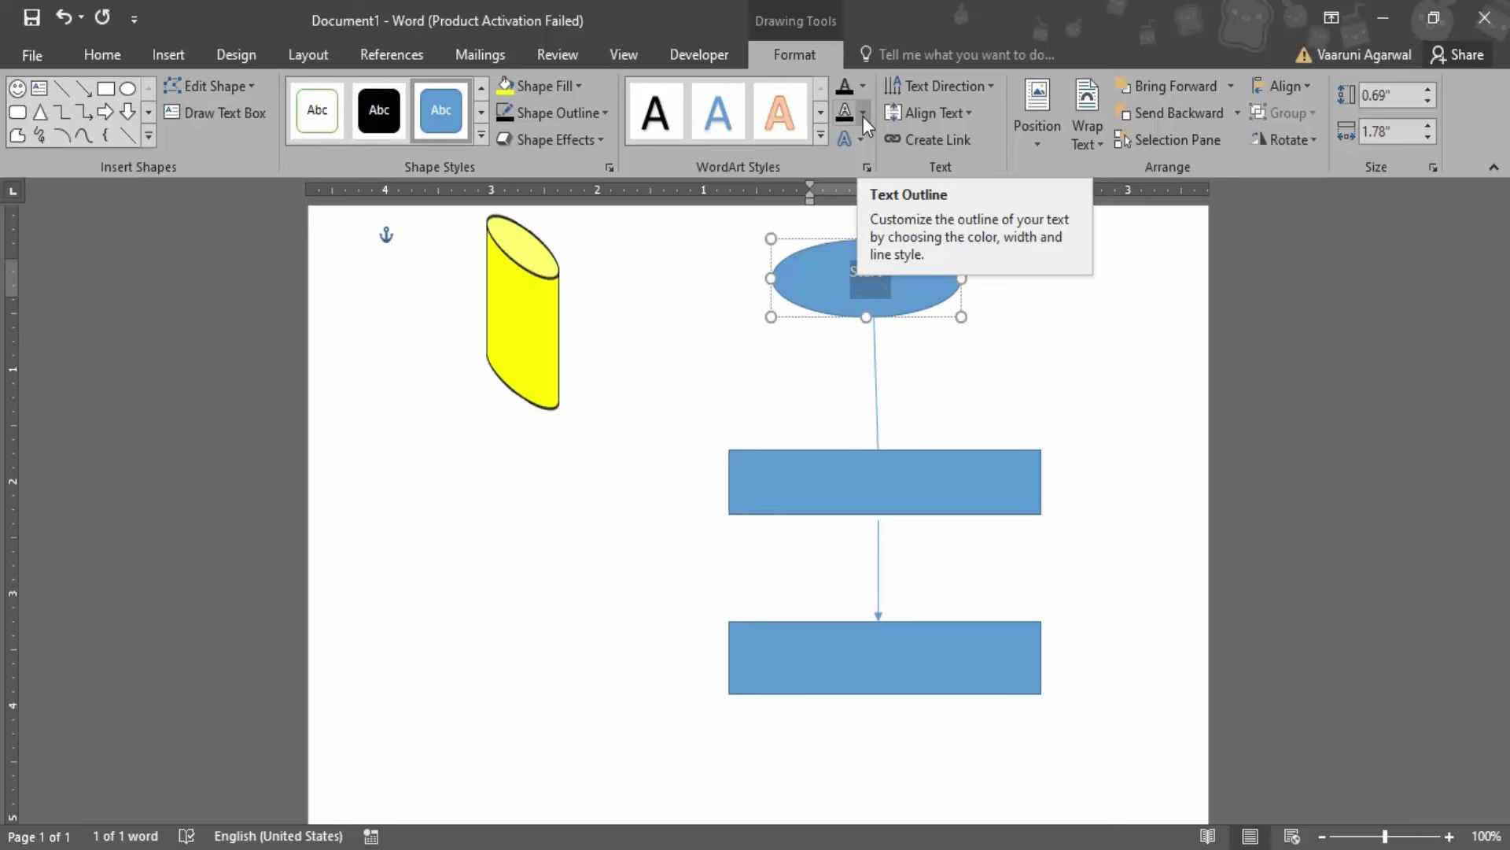
pyautogui.click(861, 93)
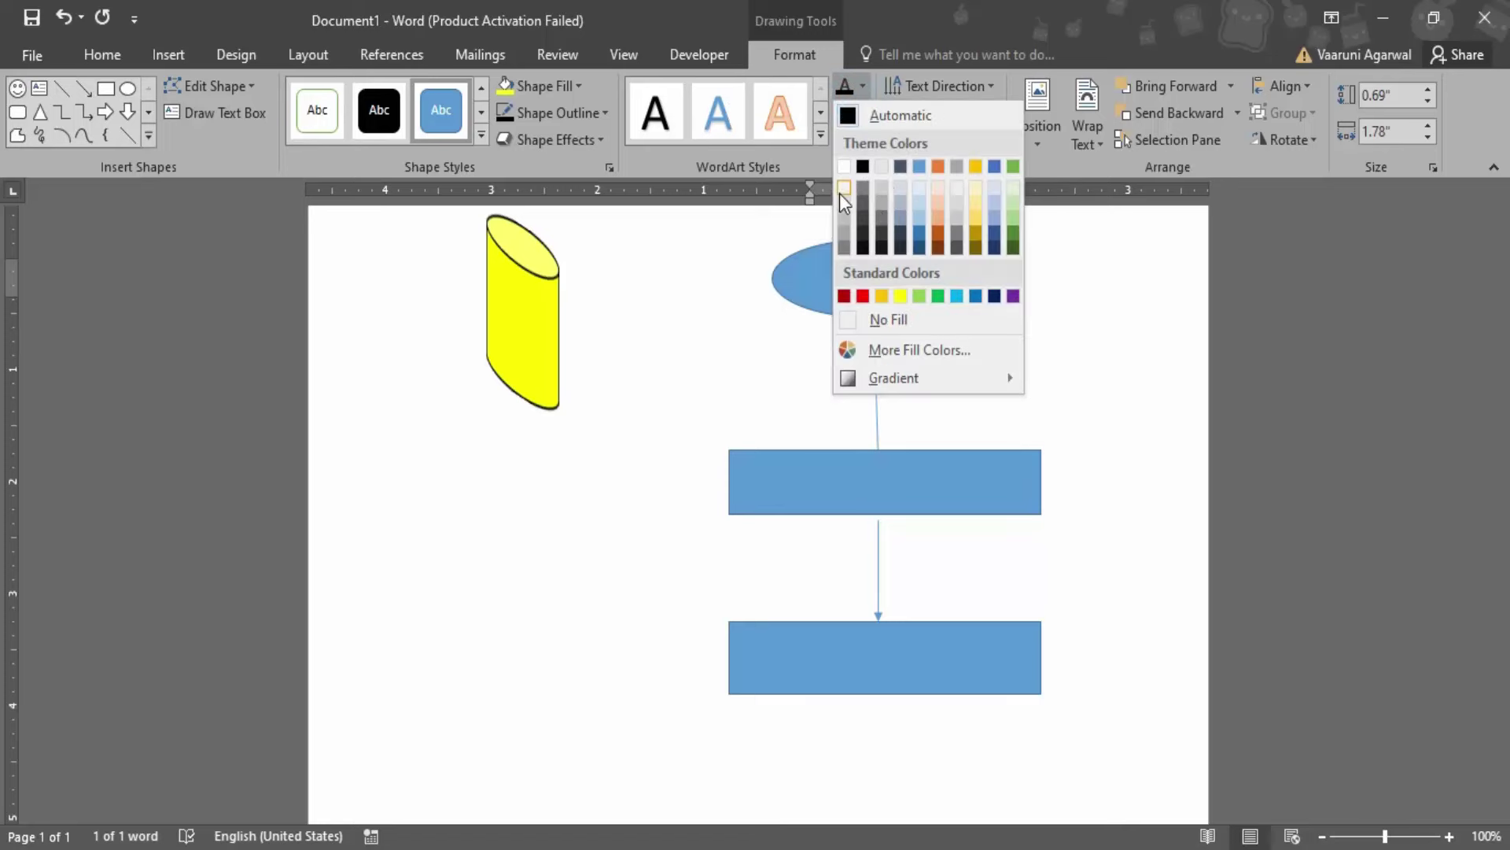
pyautogui.click(864, 172)
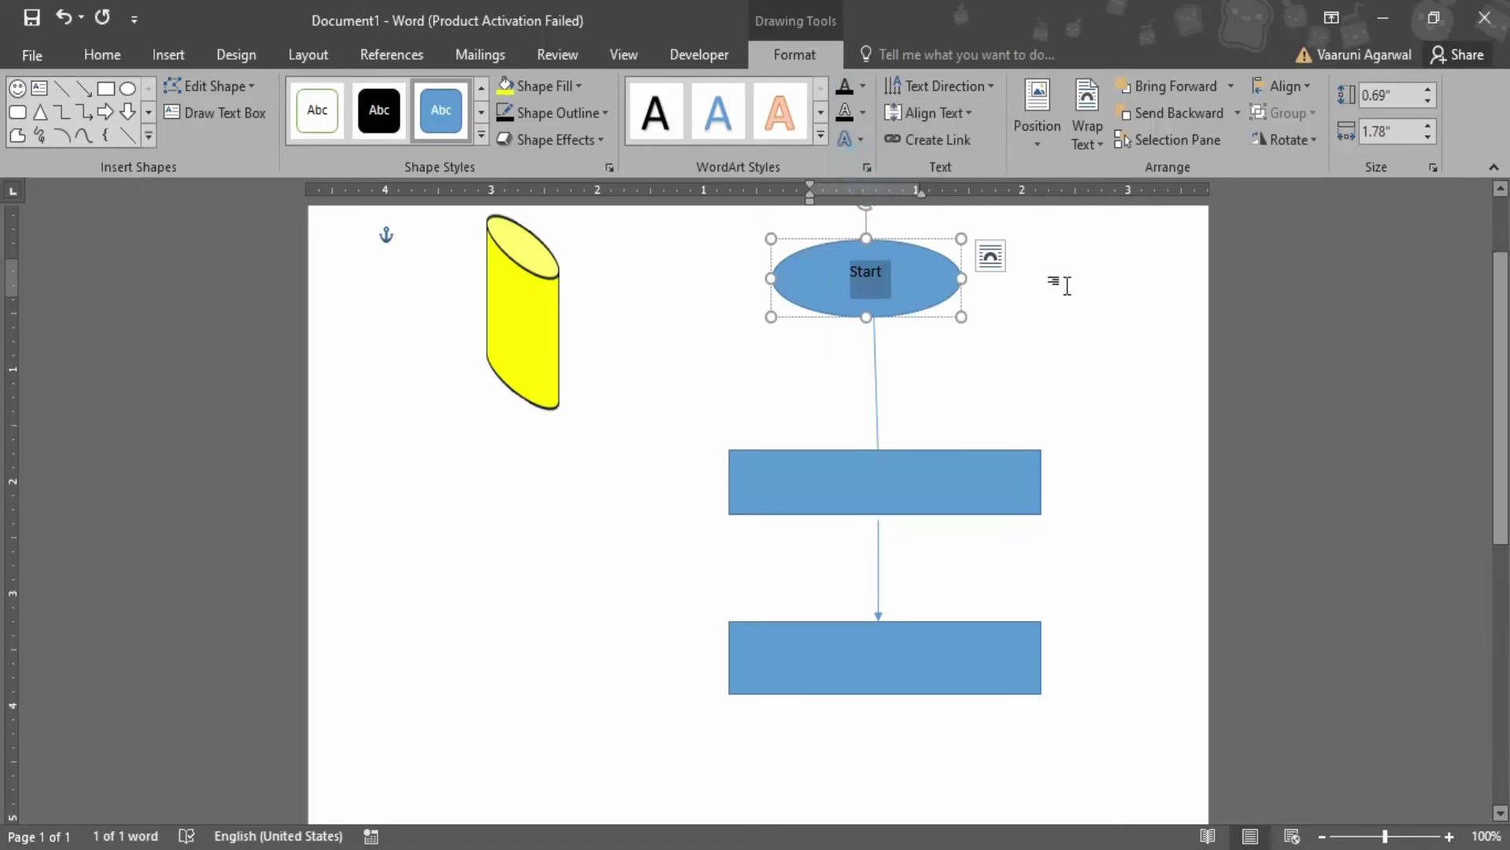
pyautogui.click(1012, 256)
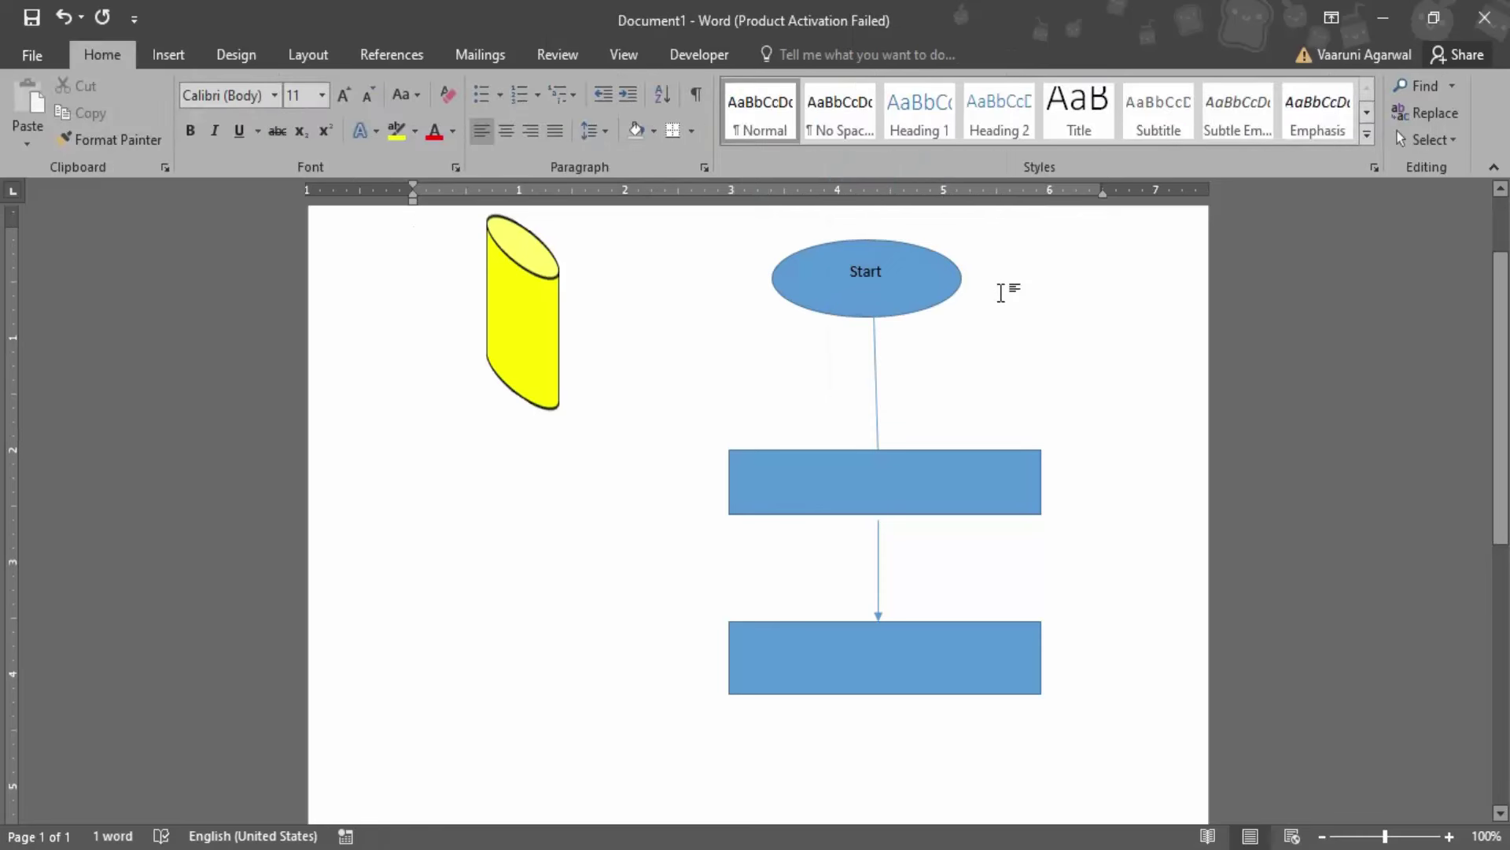